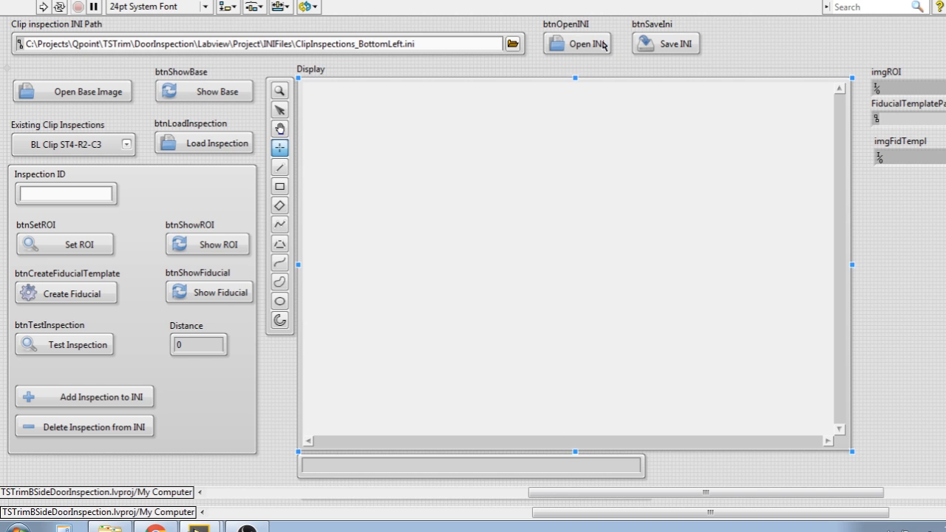
- Run the VI and open black01.png from the Brightfield BottomLeft folder as the base image
left_click(44, 7)
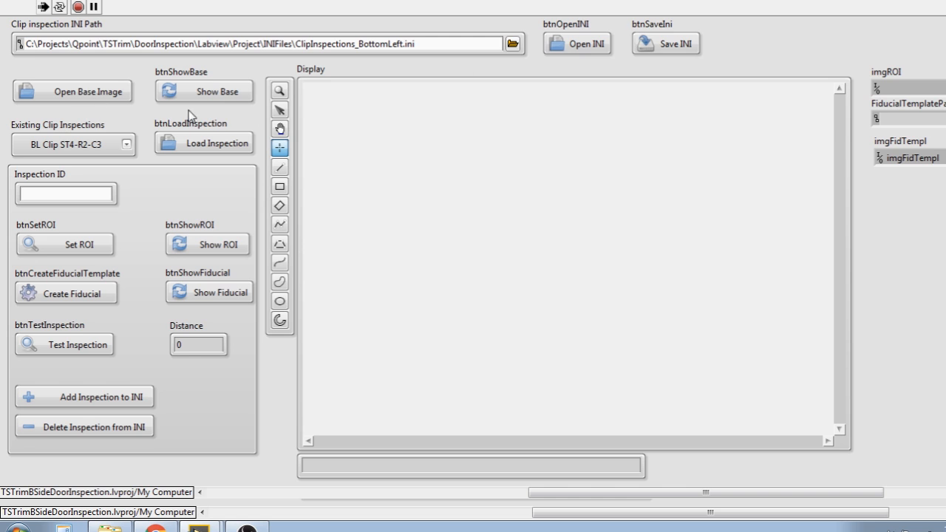
left_click(246, 93)
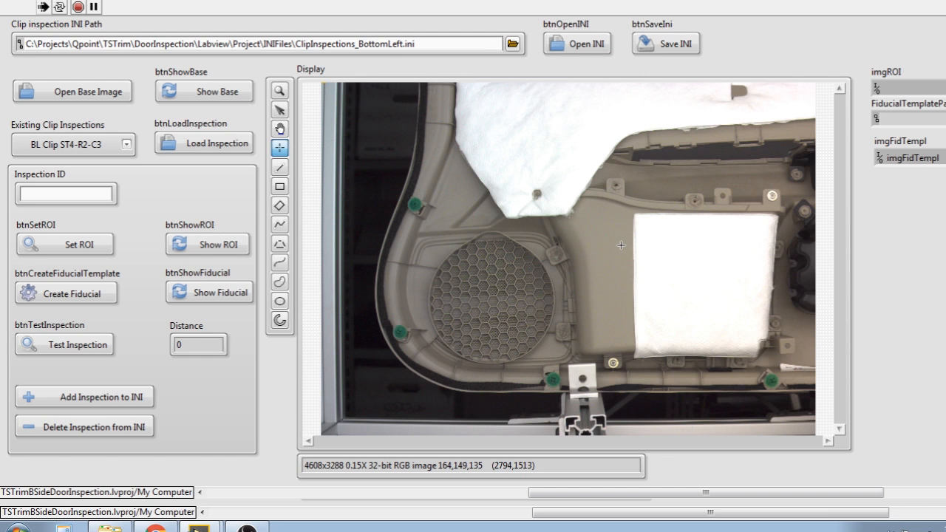
left_click(118, 94)
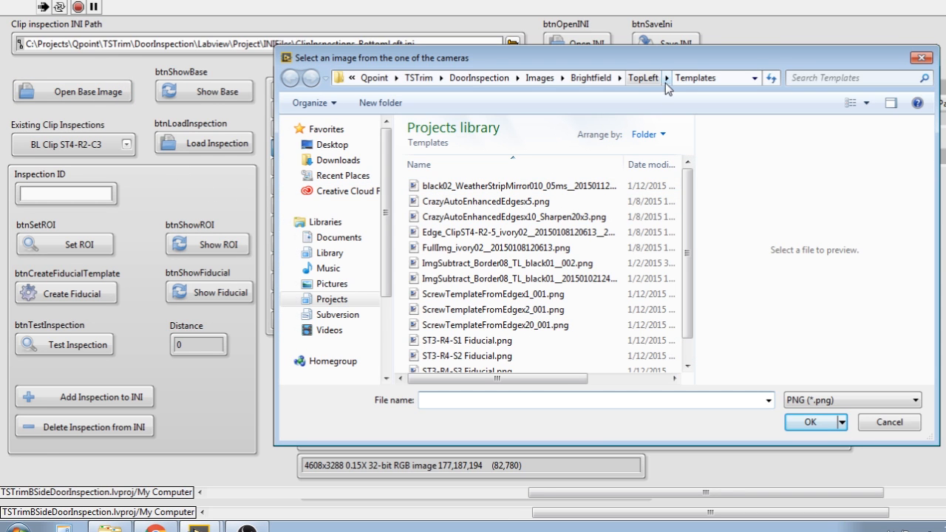
left_click_drag(606, 63, 593, 85)
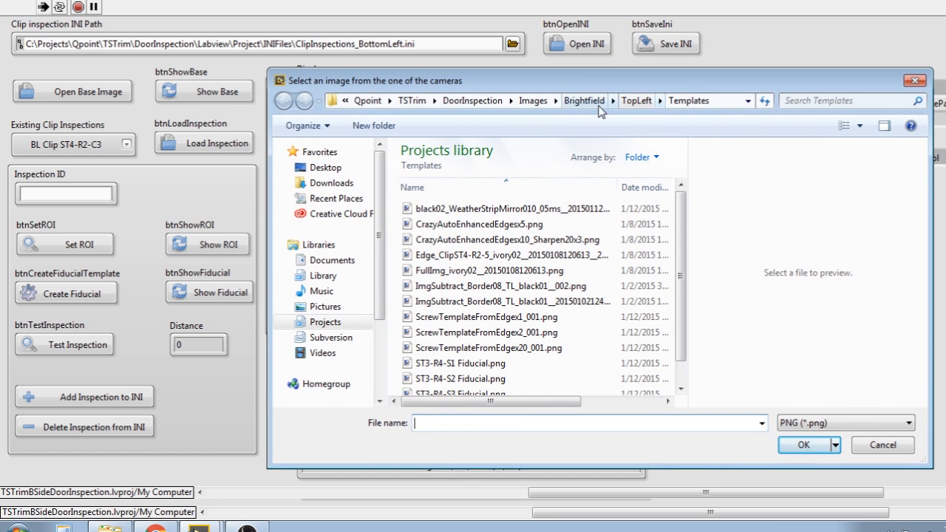
left_click(591, 102)
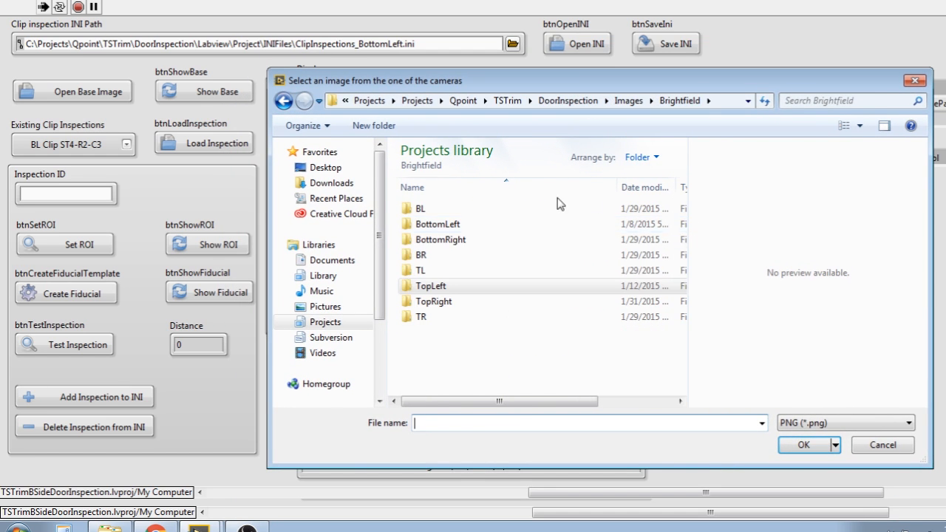
left_click(446, 226)
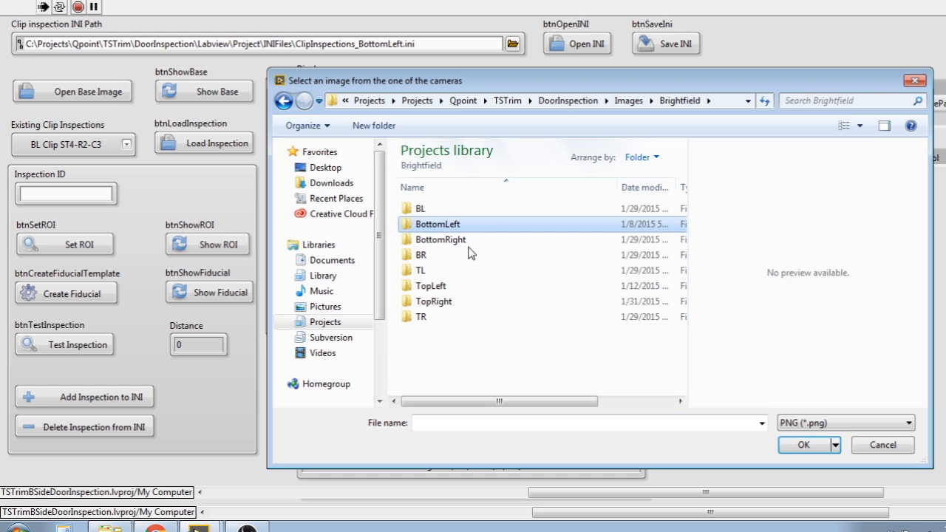
key("Return")
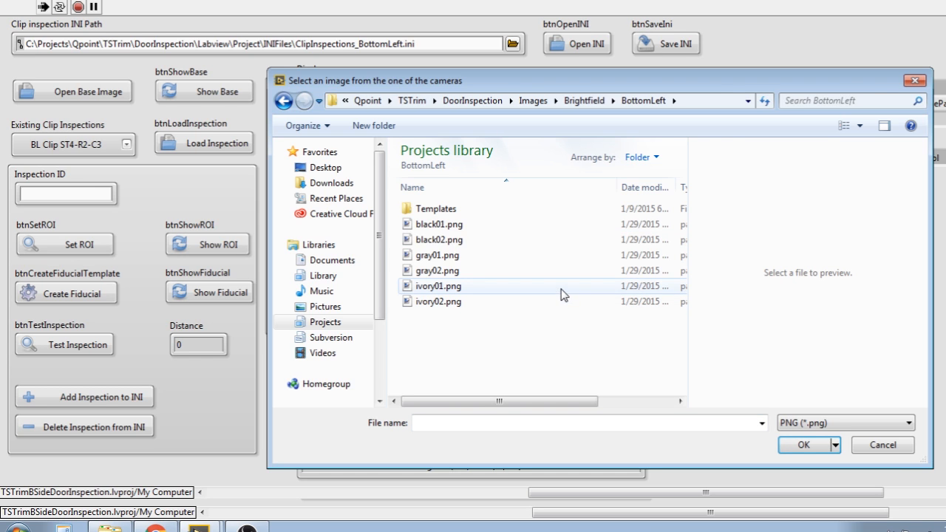
left_click(431, 227)
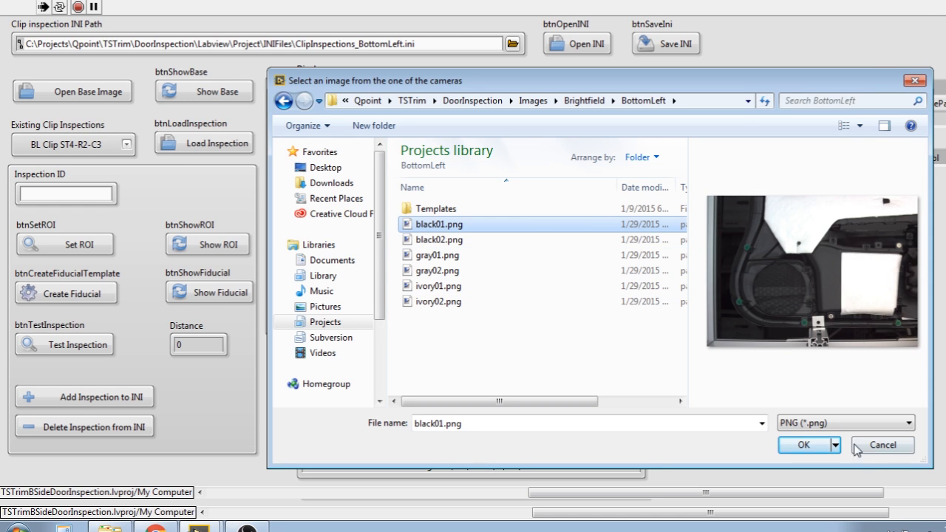
left_click(801, 445)
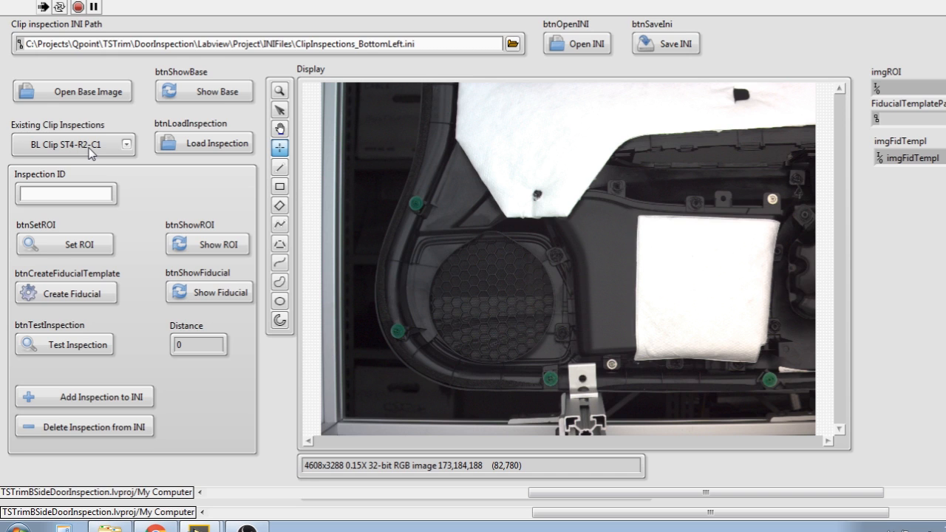
- Load the BL Clip ST4-R2-C1 inspection and display its region of interest and fiducial template
left_click(213, 151)
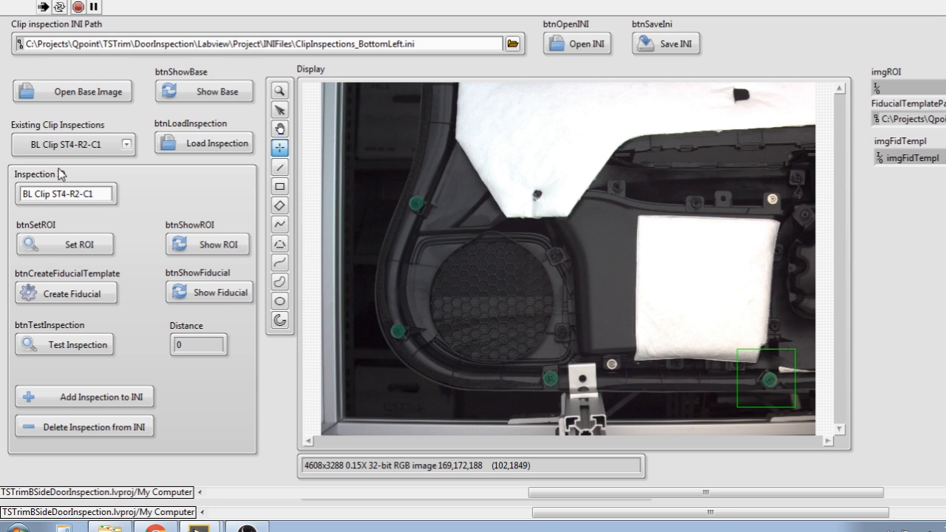
left_click(737, 349)
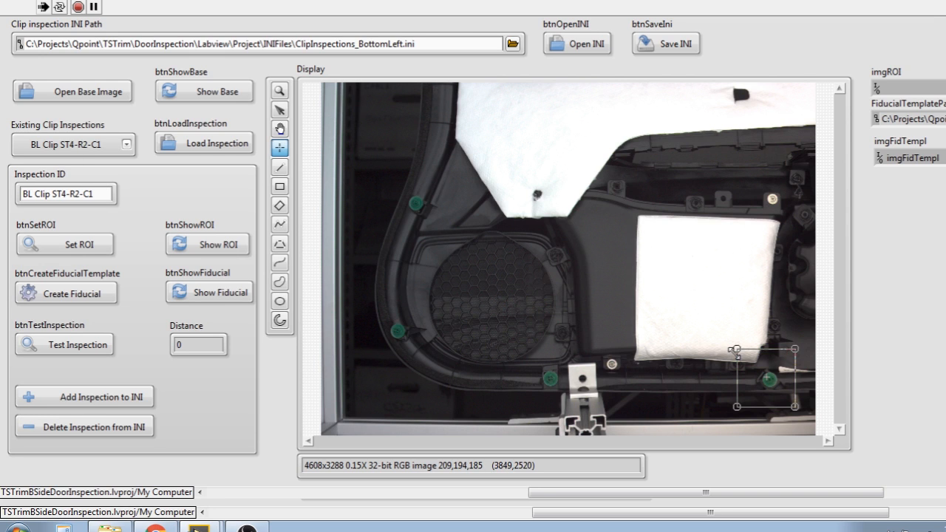
left_click(776, 378)
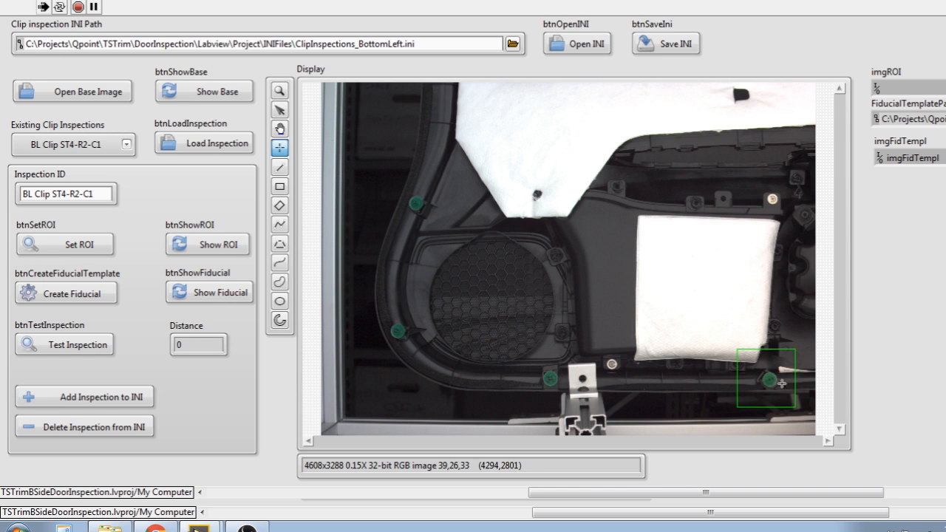
left_click(192, 247)
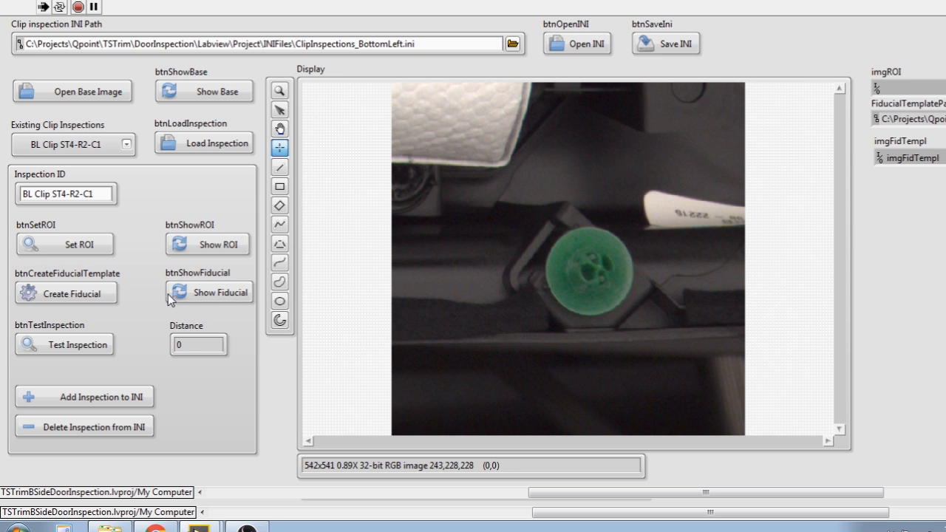
left_click(192, 294)
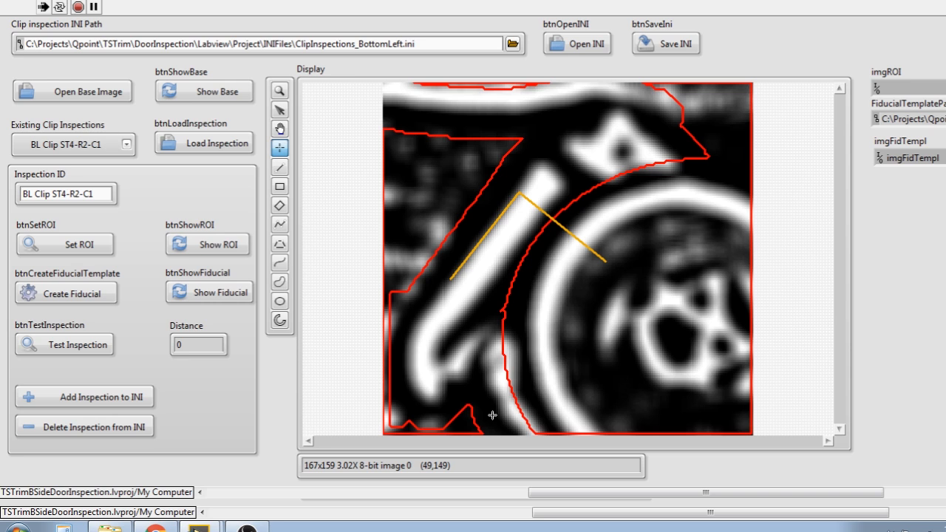
- Test the BL Clip ST4-R2-C1 inspection on the black door's region of interest and compare it with the fiducial template
left_click(209, 244)
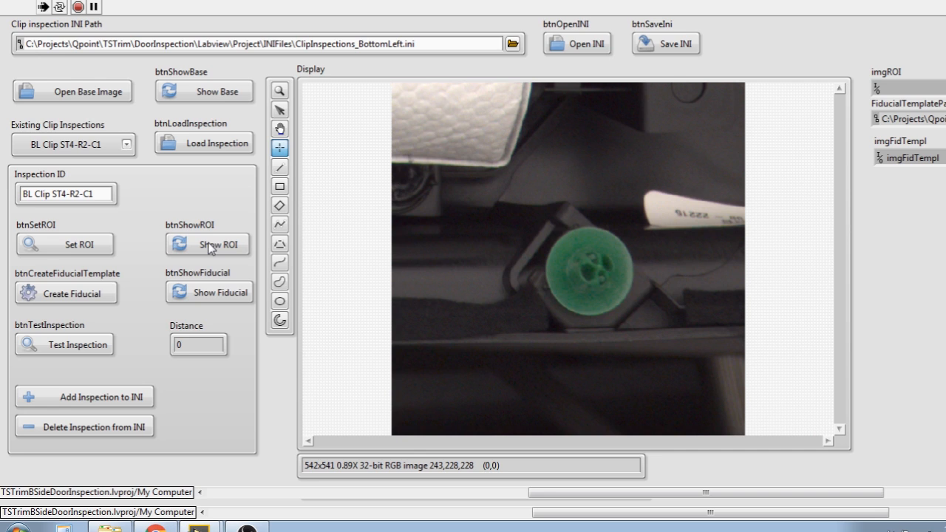
left_click(105, 348)
left_click(203, 293)
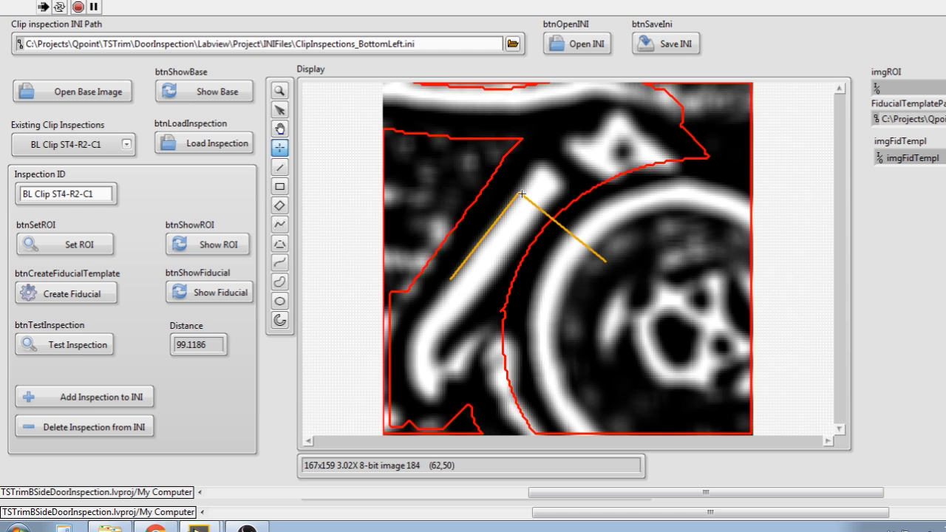
left_click(63, 342)
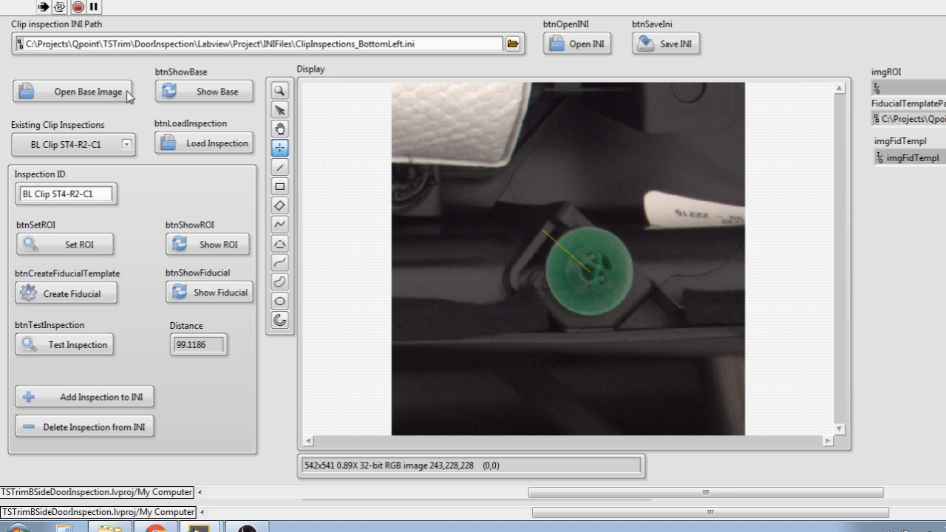
- Open gray01.png from the BottomLeft folder as the new base image
left_click(177, 90)
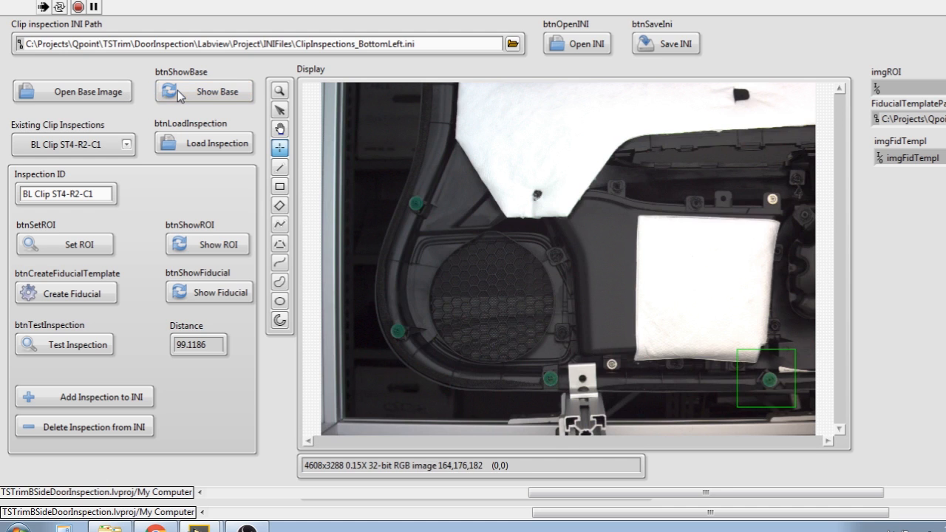
left_click(110, 93)
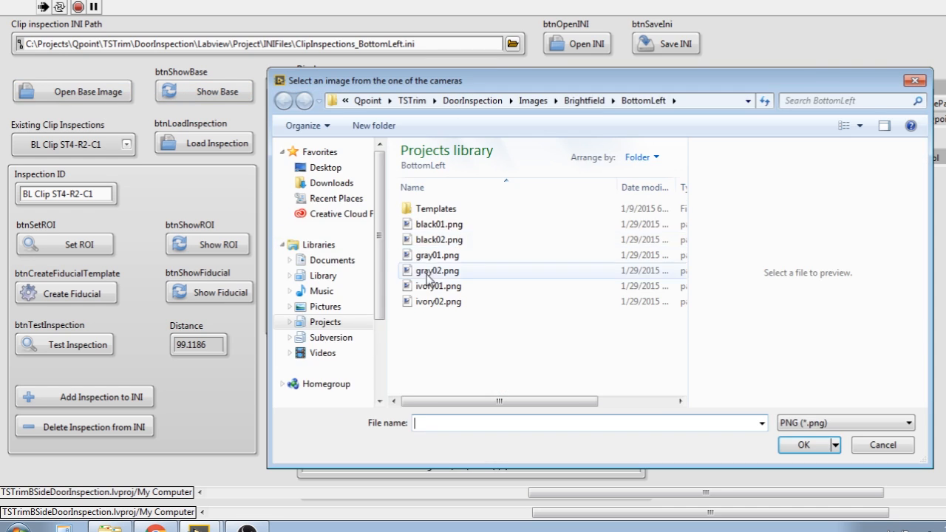
left_click(429, 256)
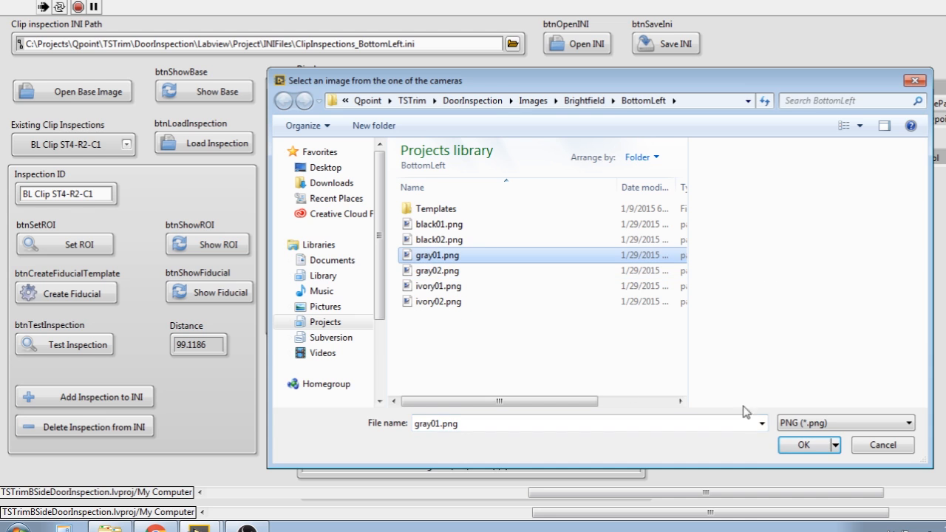
left_click(801, 446)
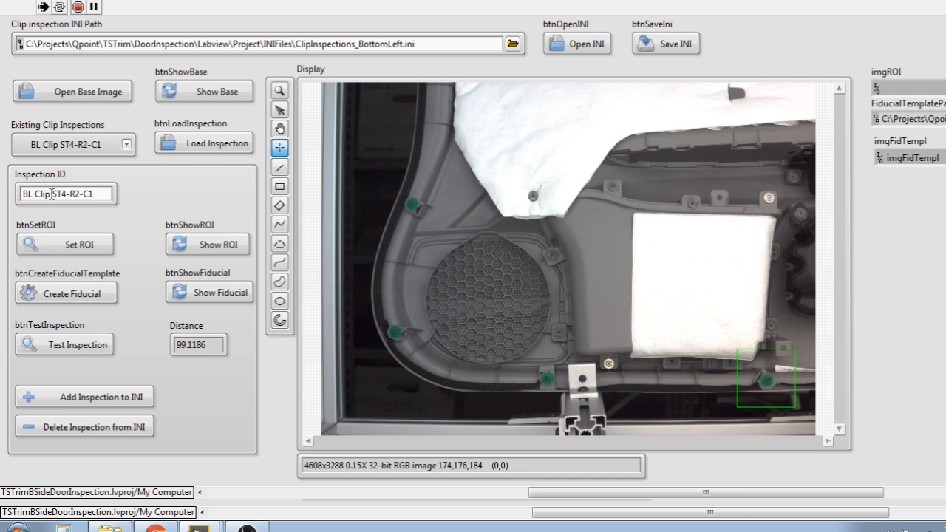
- Reload the BL Clip ST4-R2-C1 inspection for the gray door image and test it on its region of interest
left_click(206, 252)
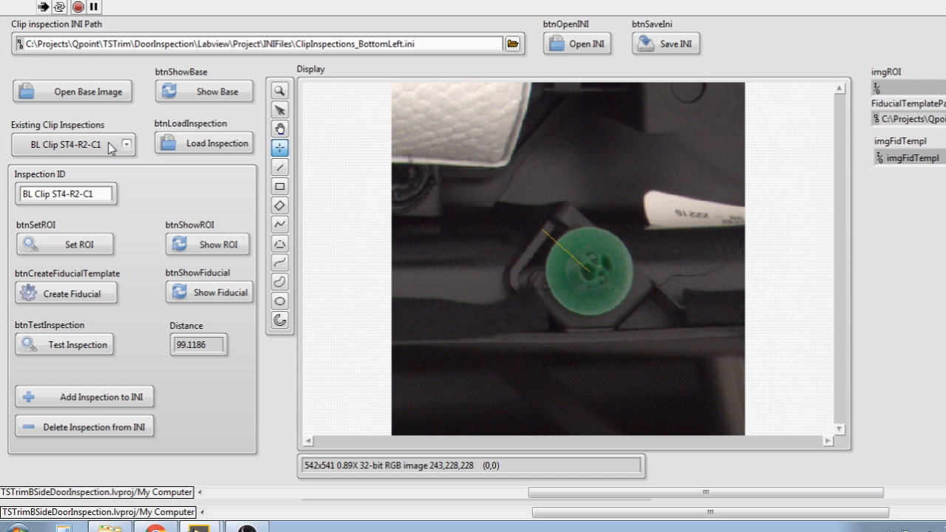
left_click(198, 145)
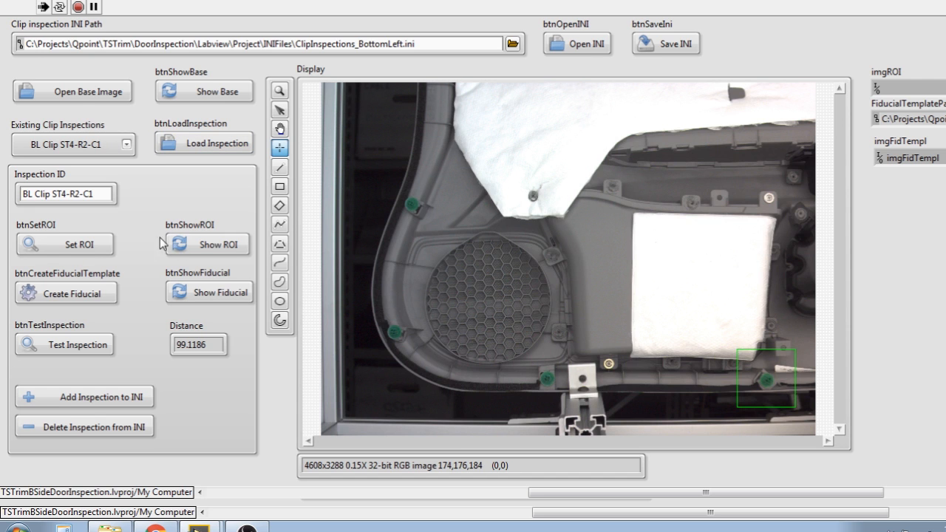
left_click(202, 245)
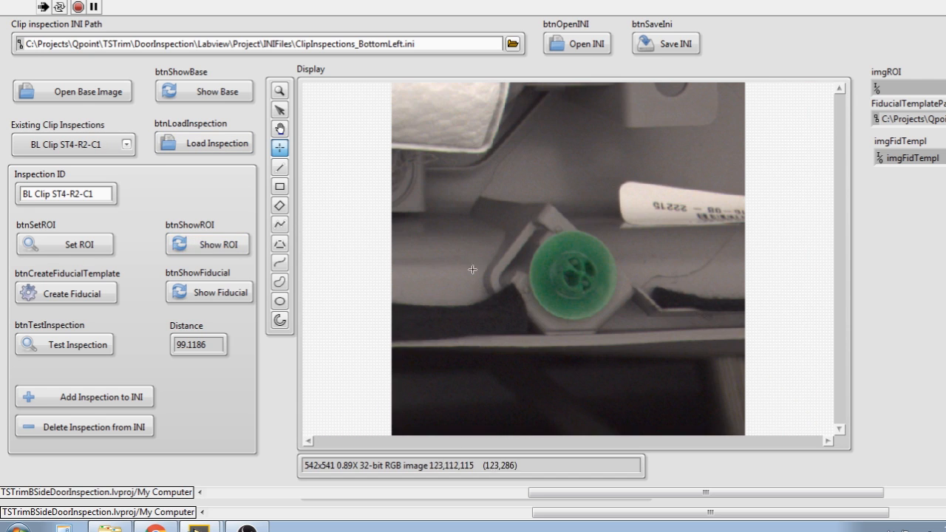
left_click(100, 350)
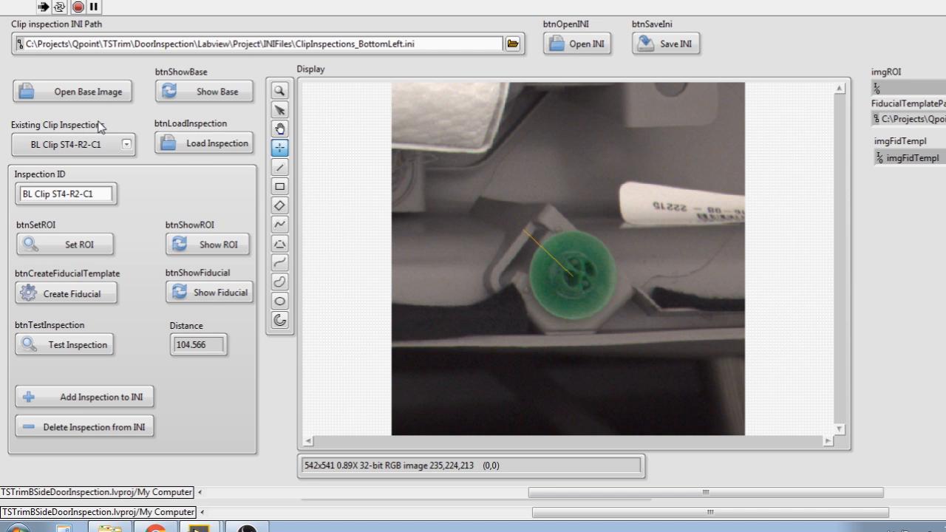
- Load the BL Clip ST4-R2-C2 inspection and test it, viewing its region of interest and fiducial template
left_click(186, 144)
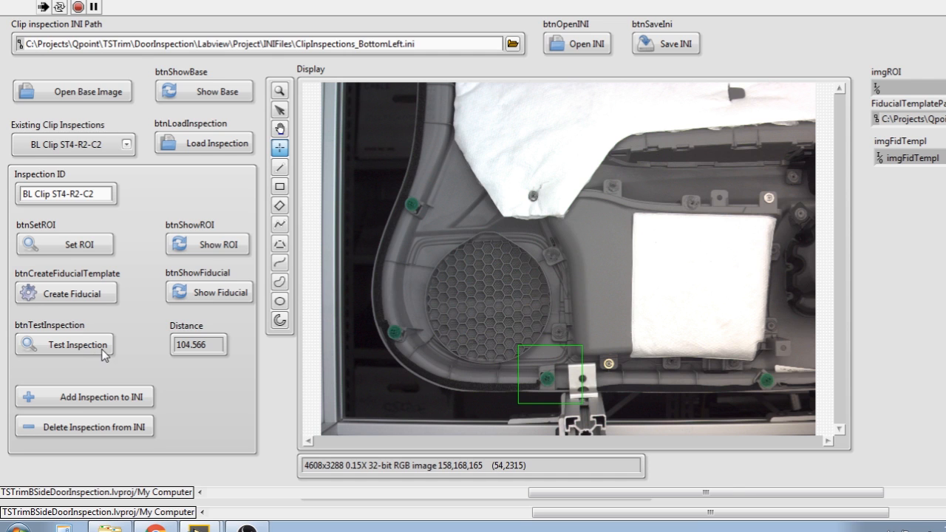
left_click(207, 246)
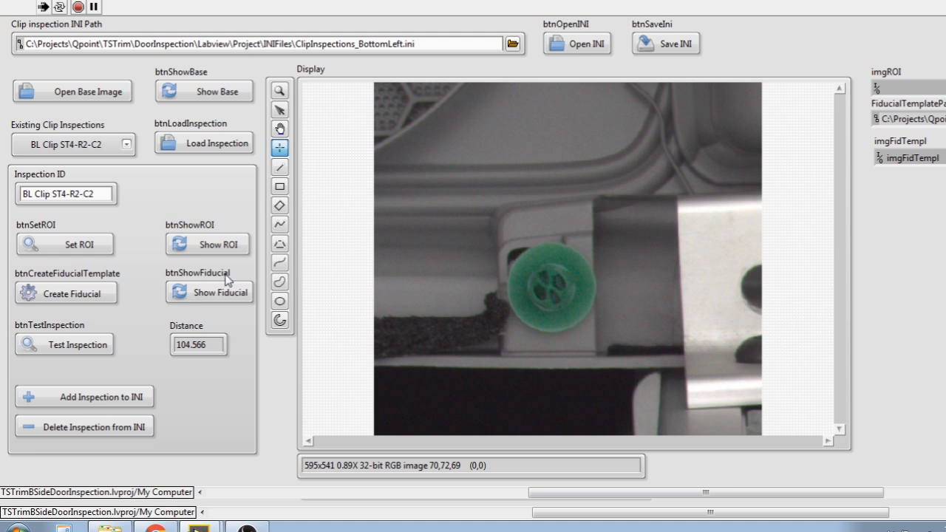
left_click(193, 294)
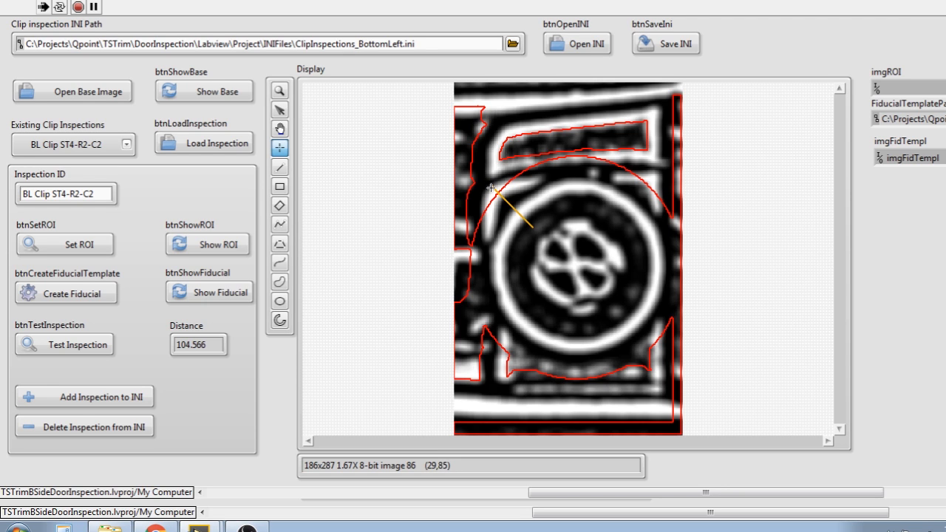
left_click(207, 244)
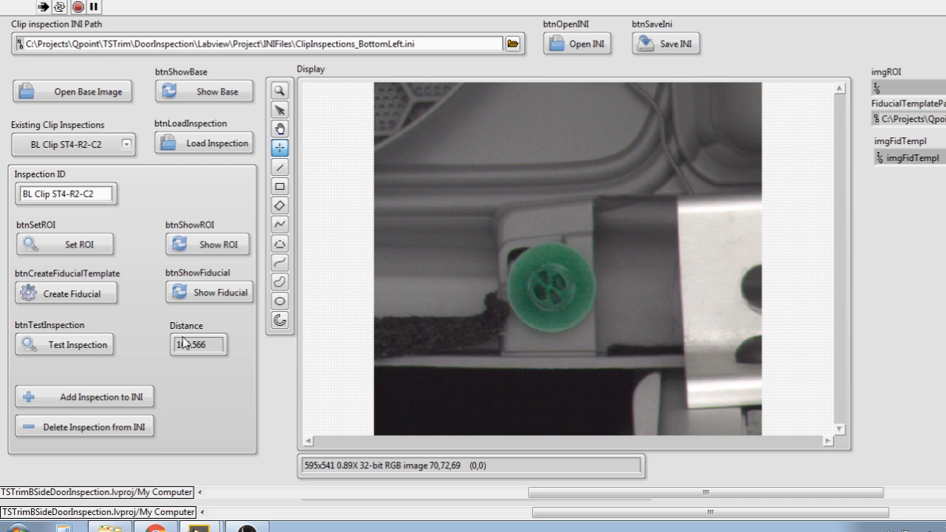
left_click(88, 352)
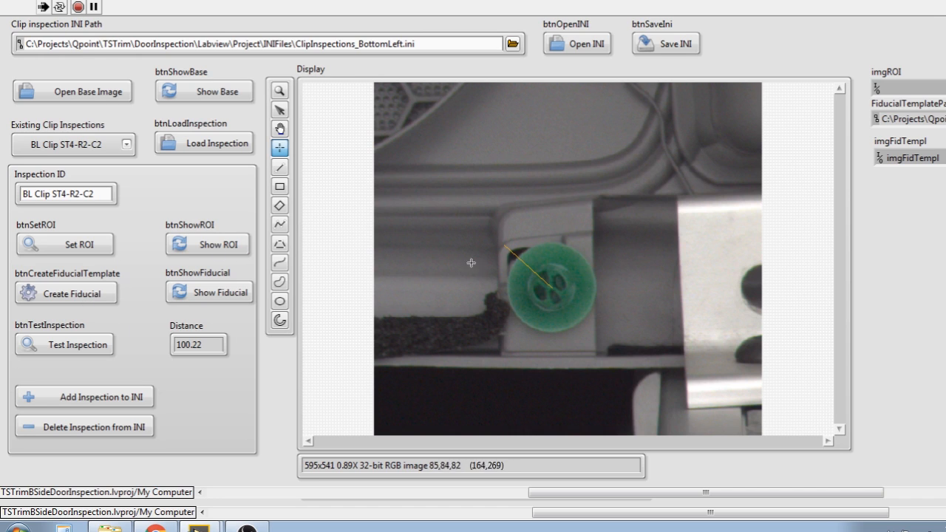
- Open the fiducial template editor for BL Clip ST4-R2-C2 and dismiss the template information error
left_click(113, 299)
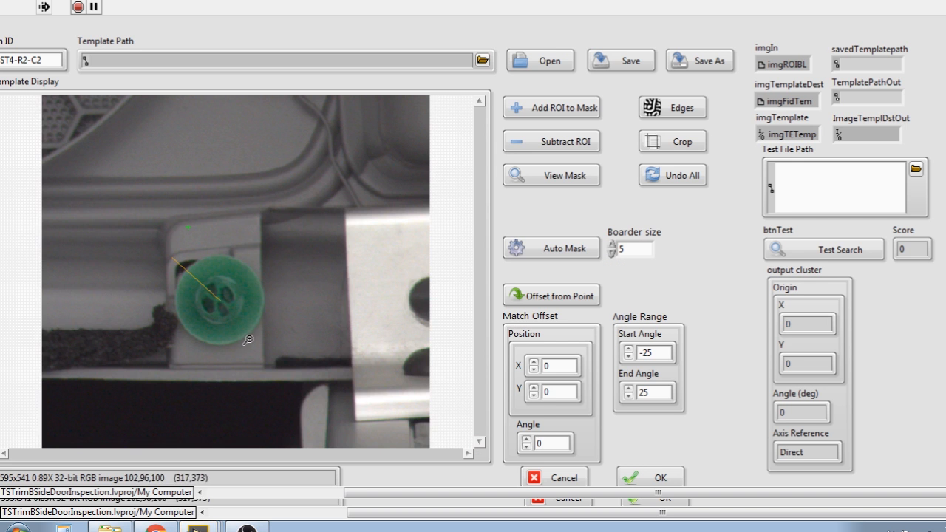
left_click(484, 62)
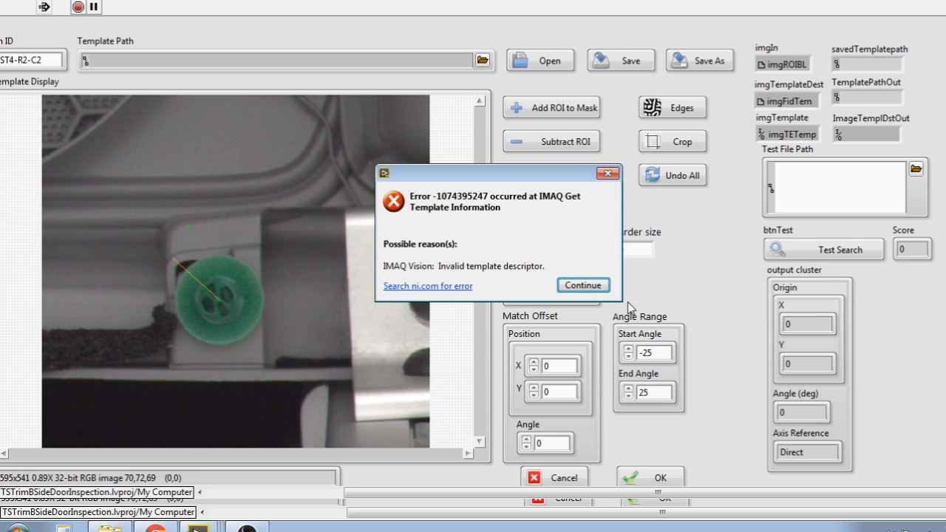
left_click(600, 288)
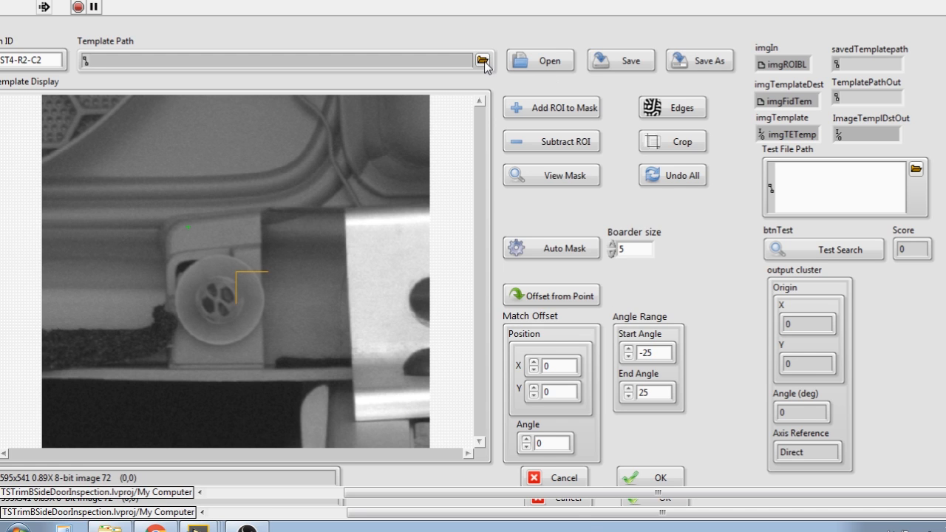
left_click_drag(570, 513, 529, 521)
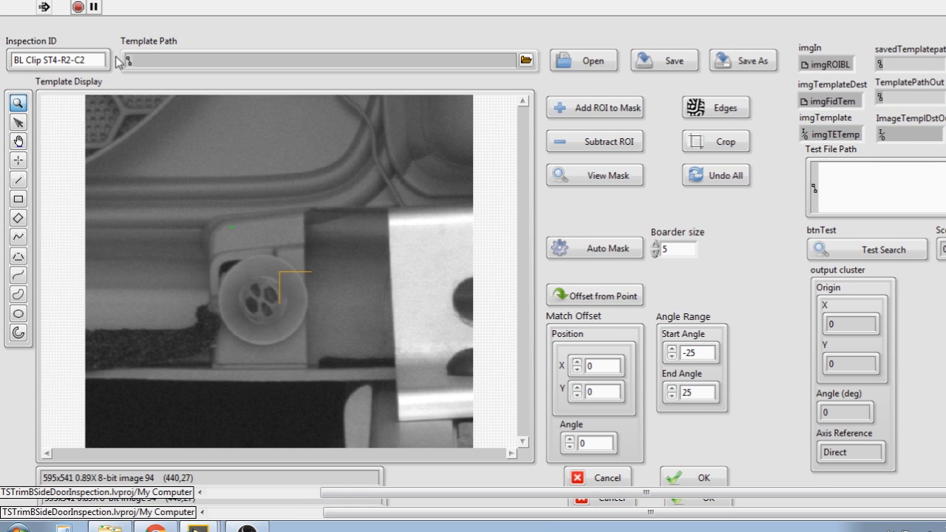
- Load the existing template BL Clip ST4-R2-C2 Fiducial.png from the Templates folder into the editor
left_click(526, 61)
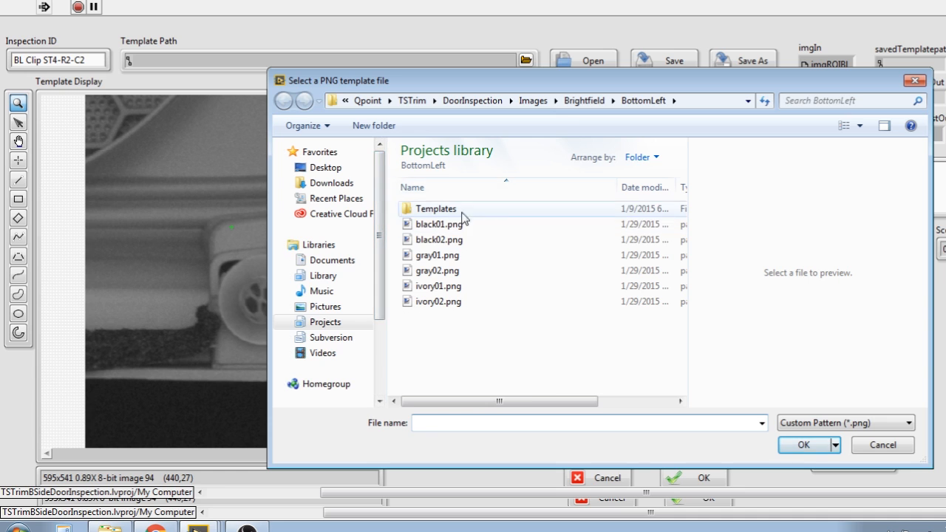
left_click(427, 213)
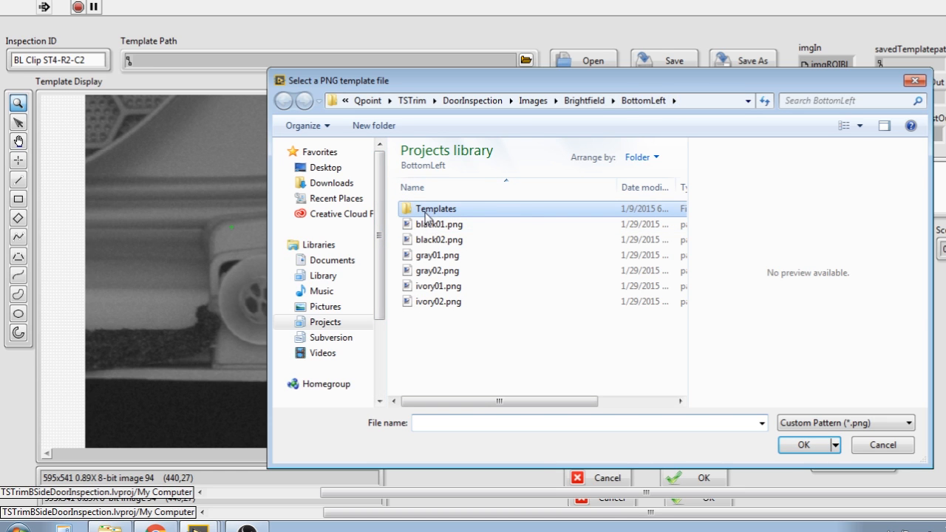
key("Return")
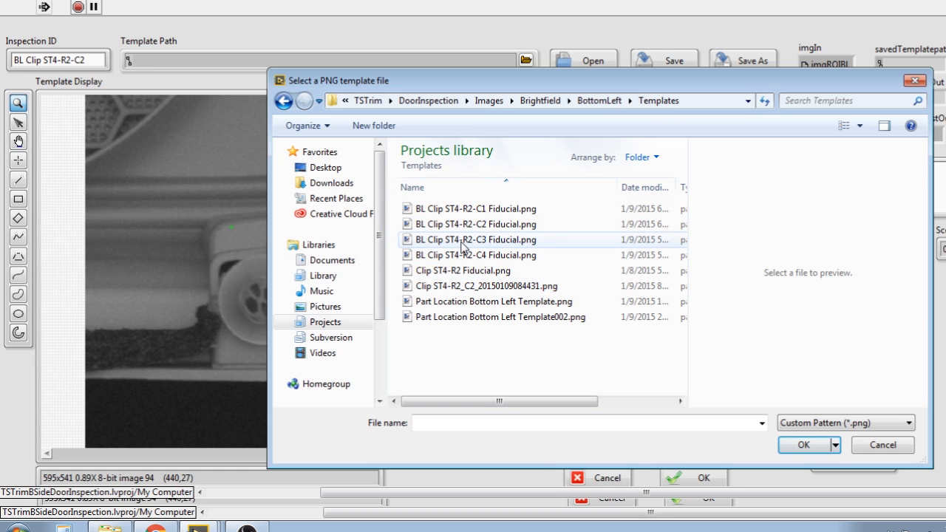
left_click(512, 225)
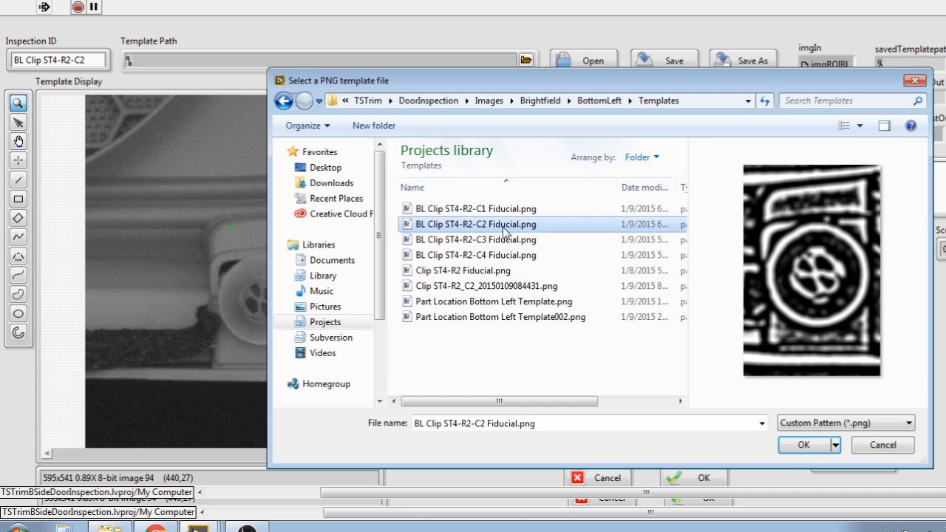
left_click(803, 445)
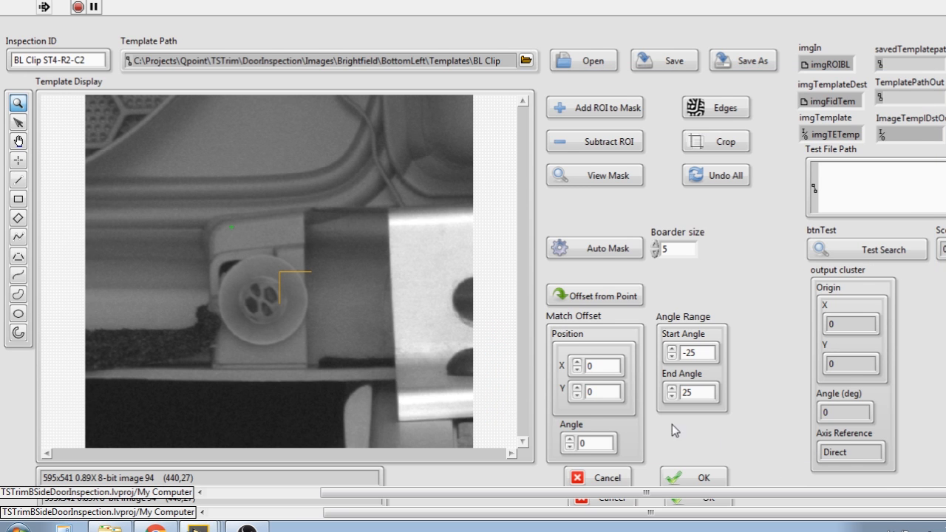
left_click(600, 64)
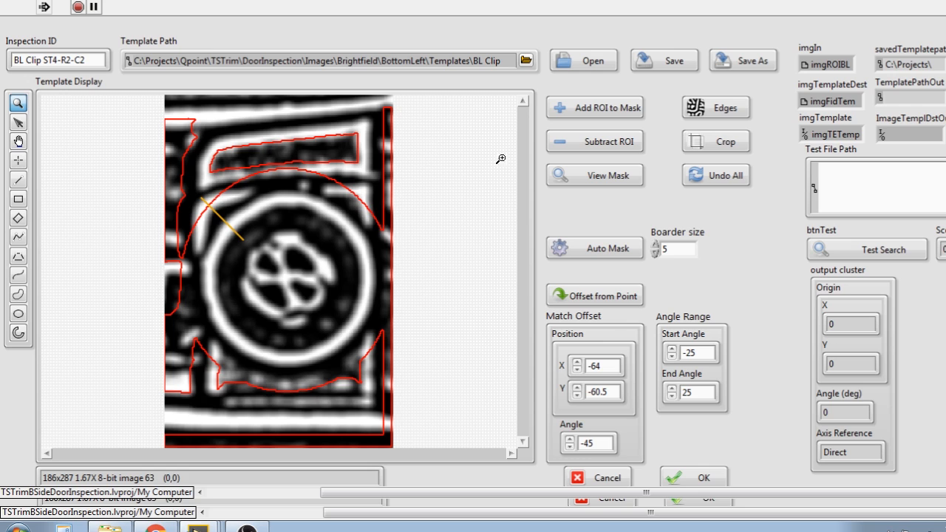
- Compare the loaded template's mask with its edge image, then reset the template and leave the editor without saving
left_click(592, 185)
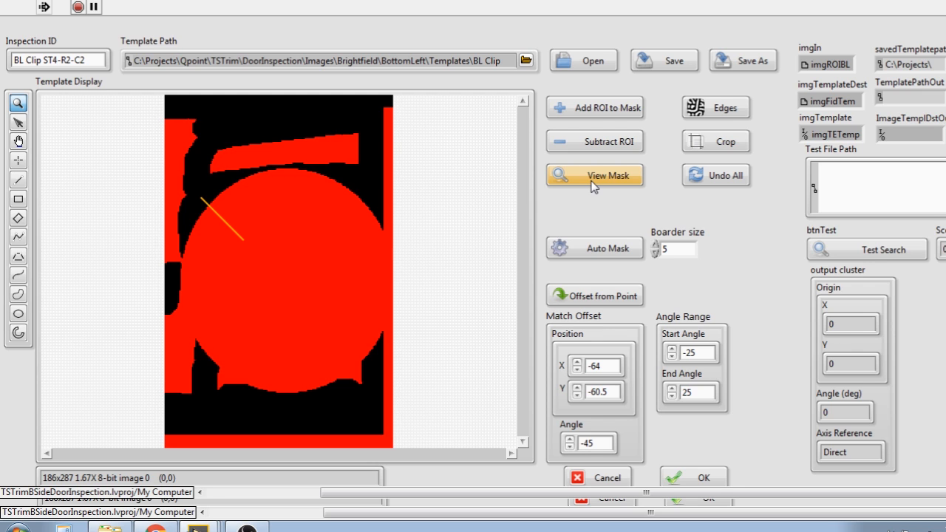
left_click(592, 184)
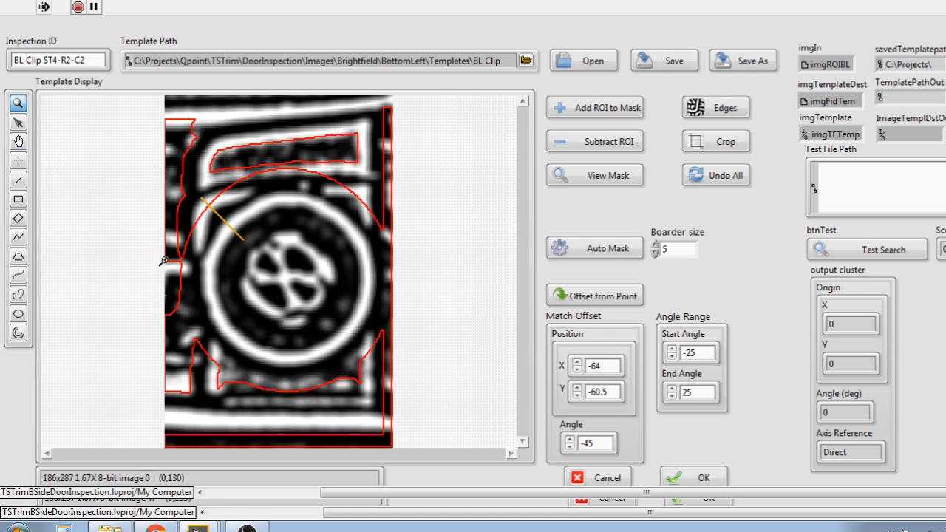
left_click(582, 185)
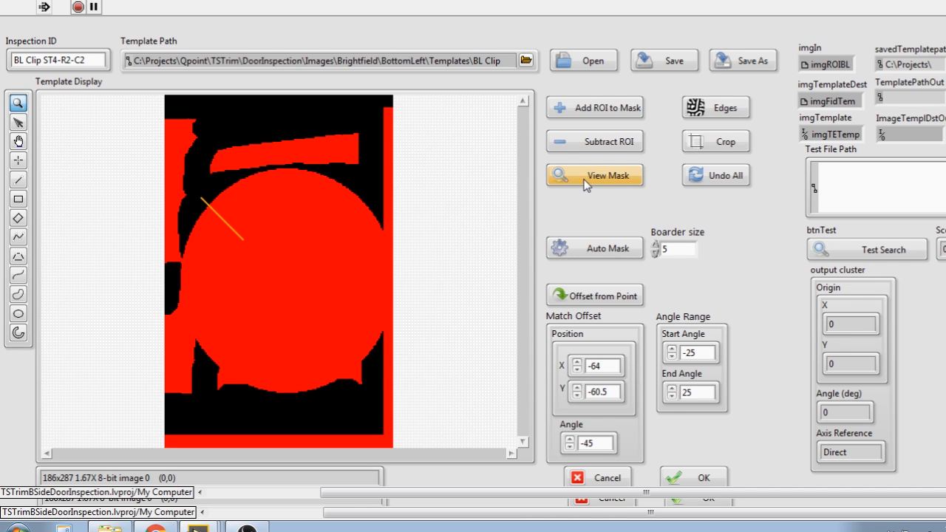
left_click(585, 184)
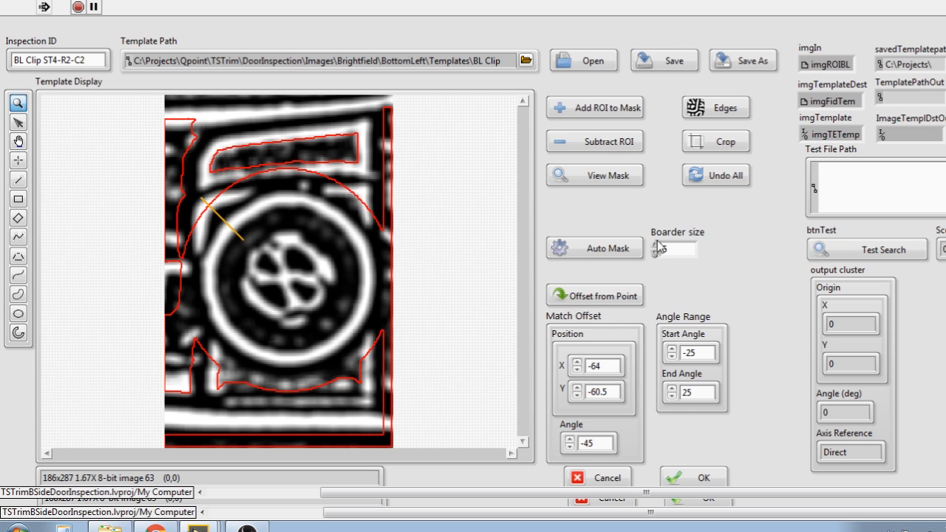
left_click(595, 176)
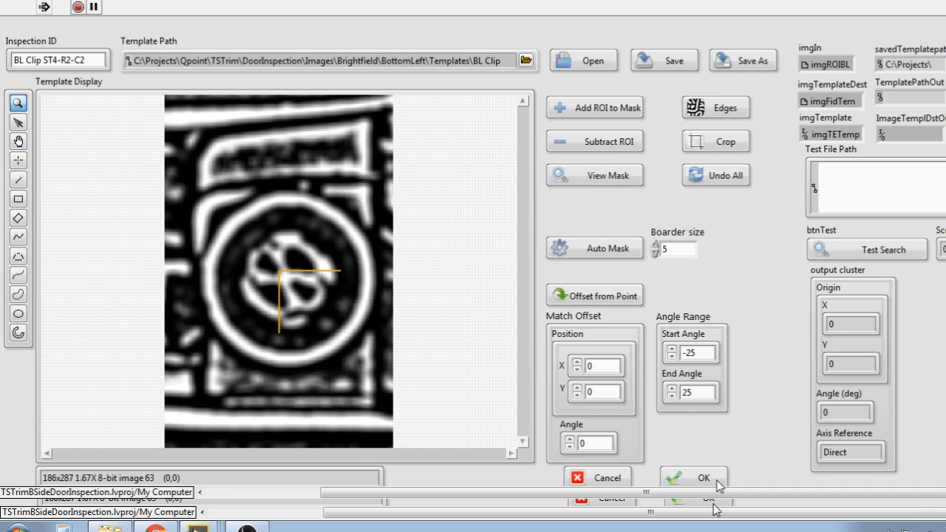
left_click(602, 479)
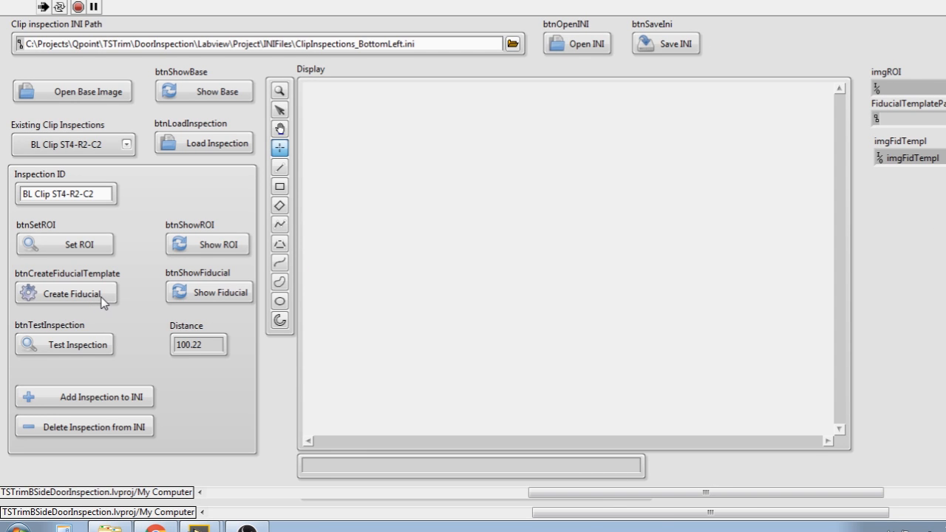
- Show the region of interest of BL Clip ST4-R2-C2 and reopen the fiducial template editor on it, dismissing the error
left_click(225, 252)
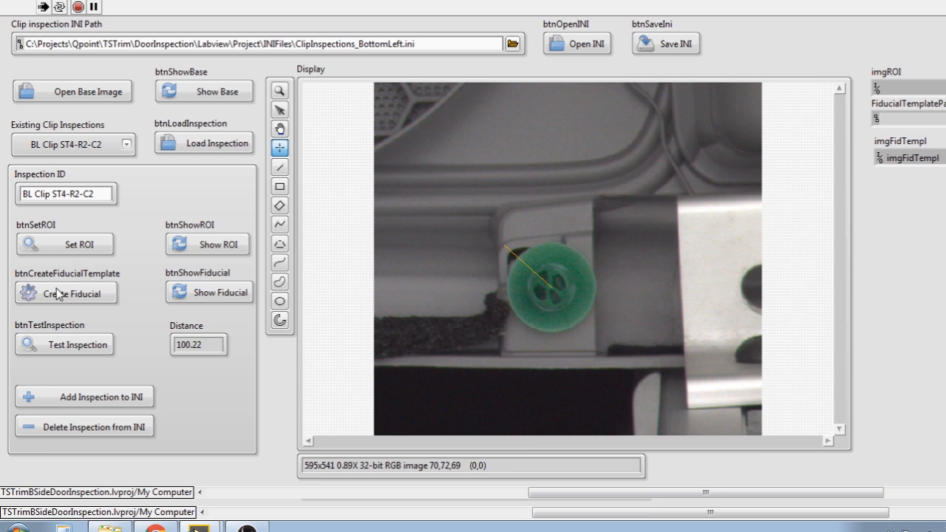
left_click(97, 295)
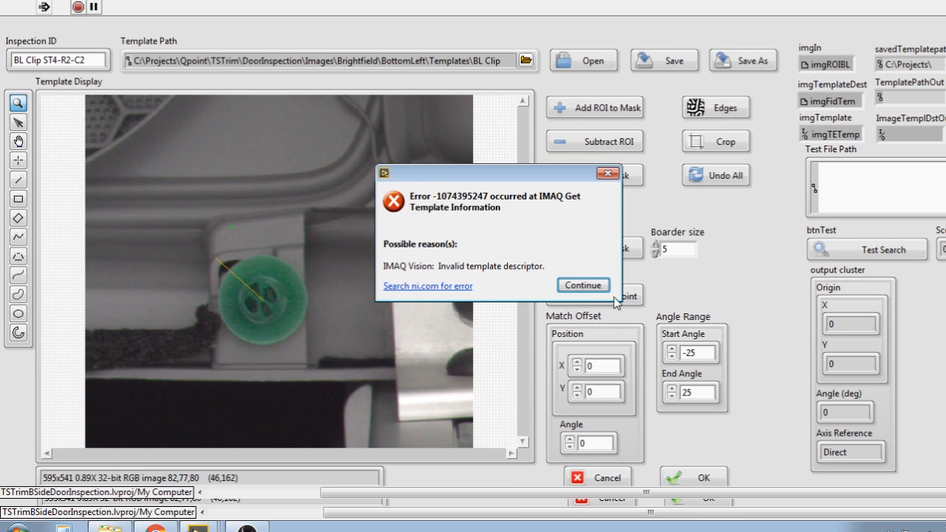
left_click(583, 285)
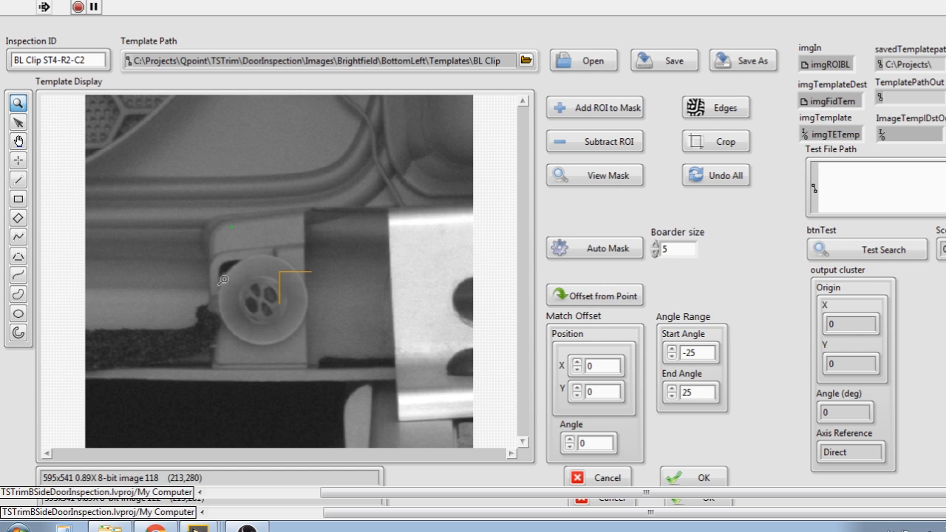
- Convert the image to edges and crop it with a rectangle around the clip, about 222 by 301 pixels
left_click(726, 112)
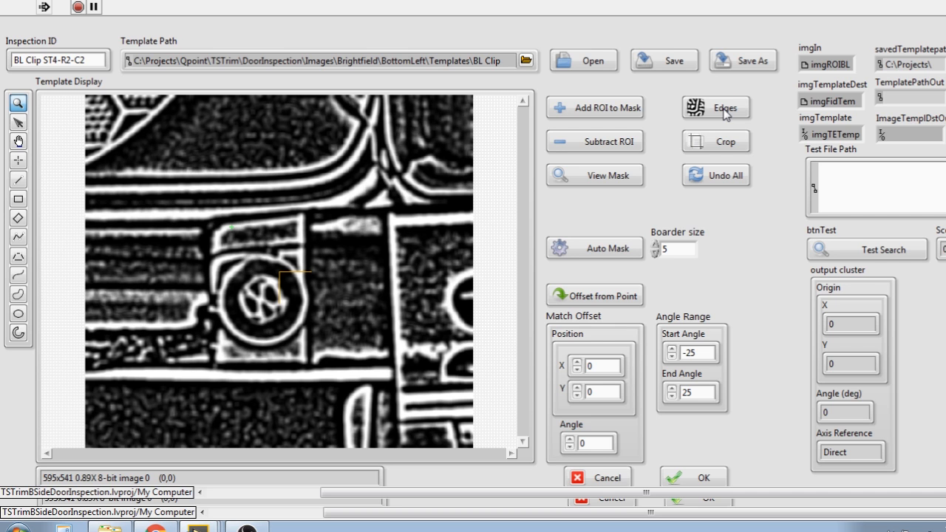
left_click(731, 148)
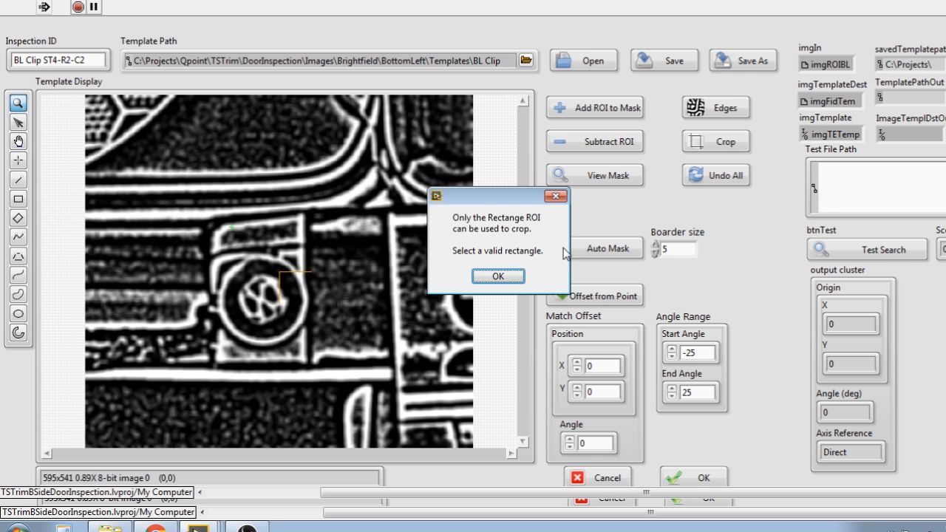
left_click(498, 275)
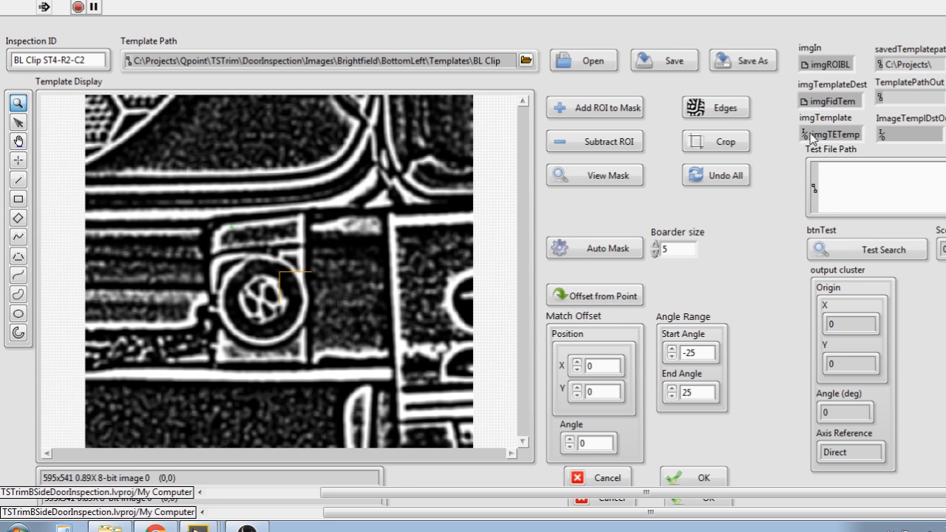
left_click(19, 200)
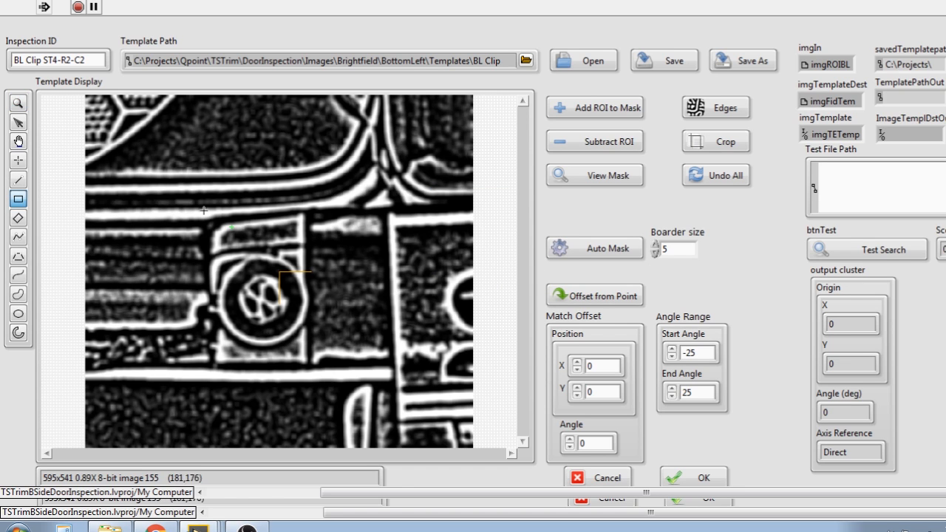
left_click_drag(187, 192, 332, 388)
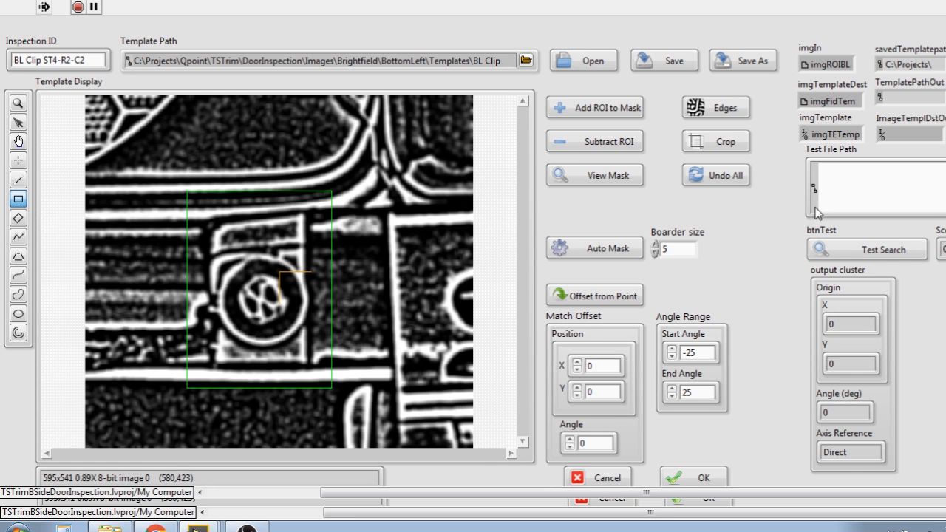
left_click(727, 137)
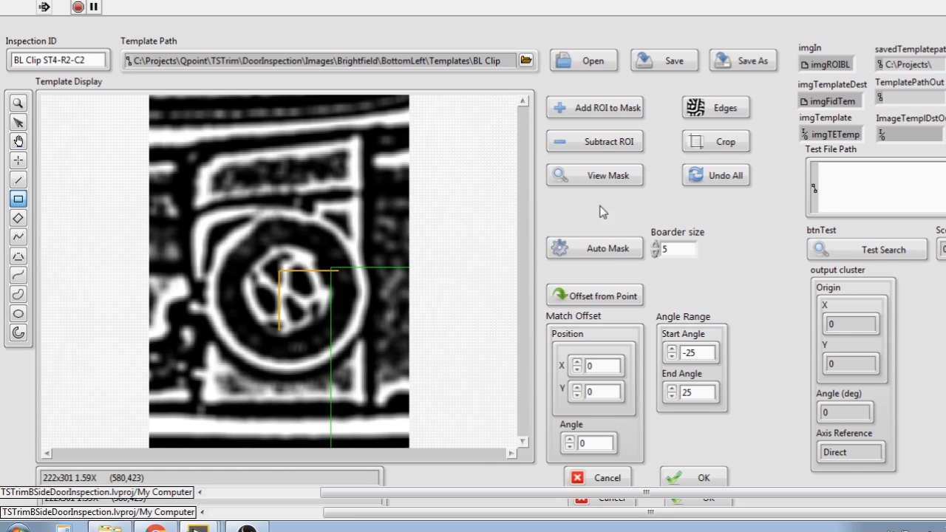
- Generate an automatic mask with a border size of 5 and compare it with the edge image
left_click(607, 250)
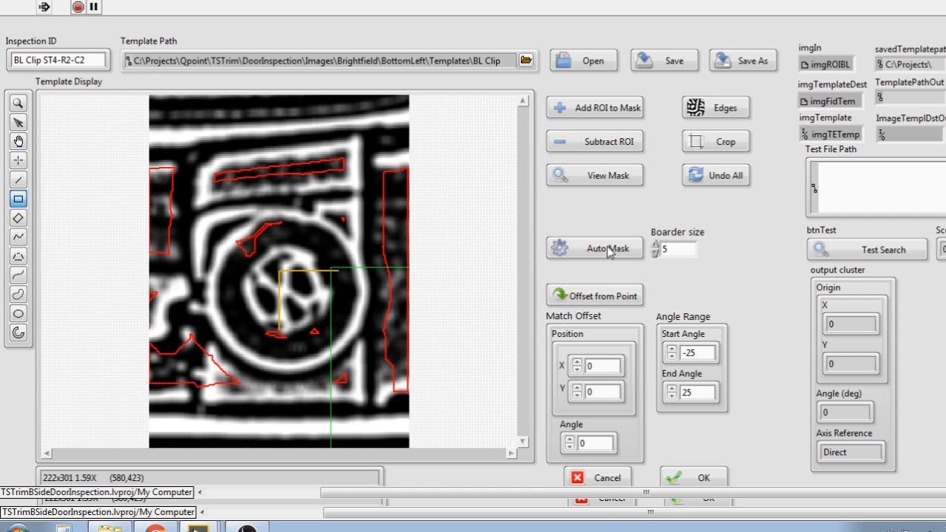
left_click(606, 178)
left_click(606, 180)
left_click(606, 177)
left_click(606, 178)
- Regenerate the automatic mask with a border size of 2 and compare the mask view with the edge image
left_click(615, 250)
left_click(598, 183)
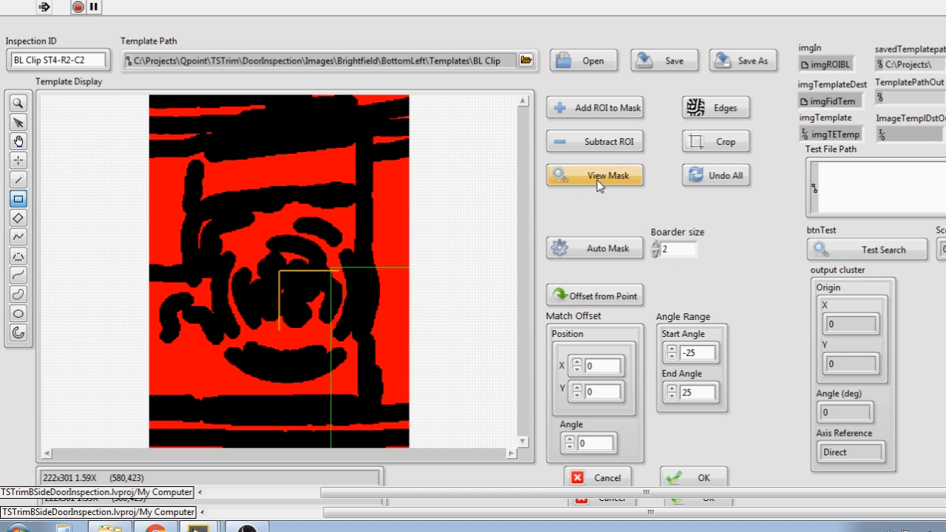
left_click(598, 183)
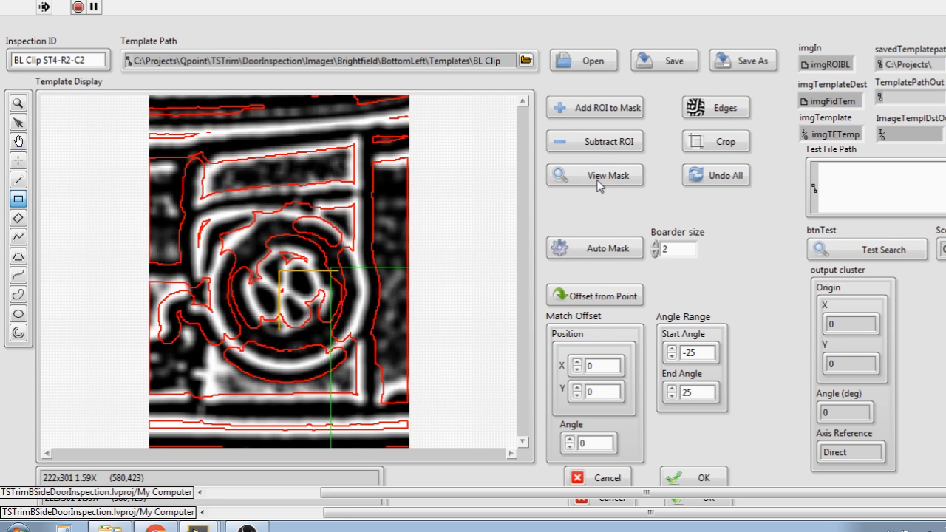
left_click(598, 184)
- Regenerate the automatic mask with a border size of 3 and check the masked areas against the edge image
left_click(654, 247)
left_click(619, 249)
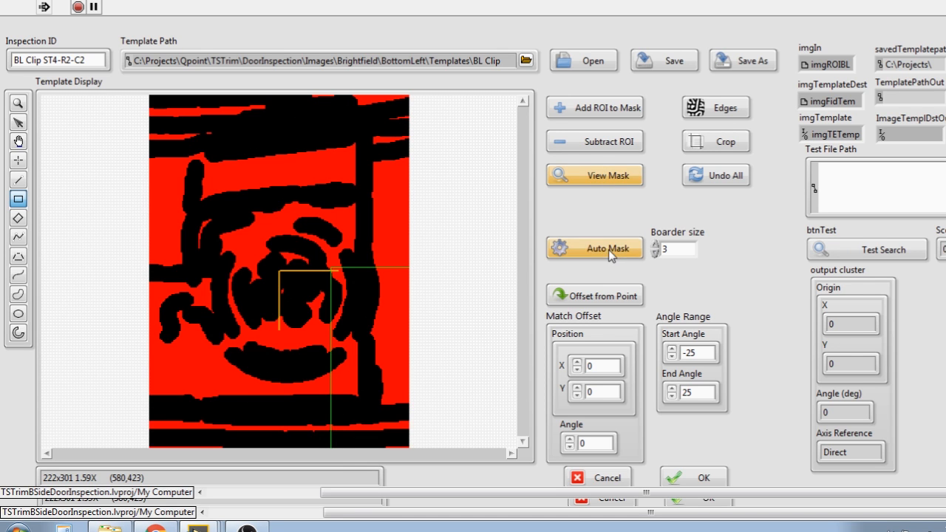
left_click(606, 180)
left_click(607, 182)
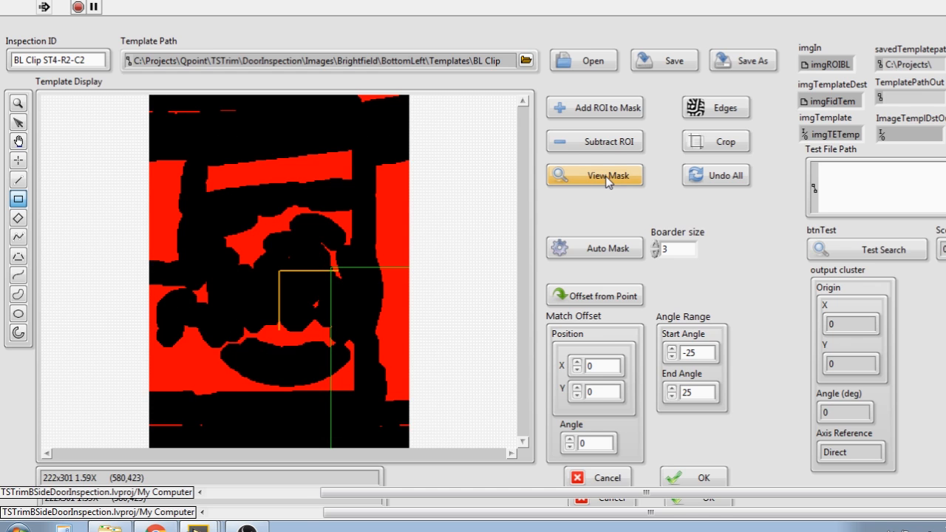
left_click(607, 183)
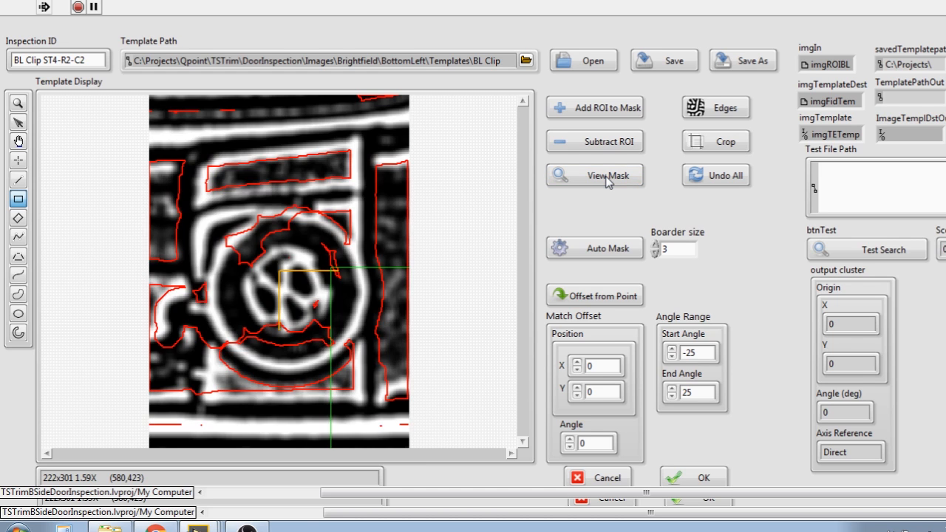
left_click(607, 182)
left_click(608, 183)
left_click(608, 183)
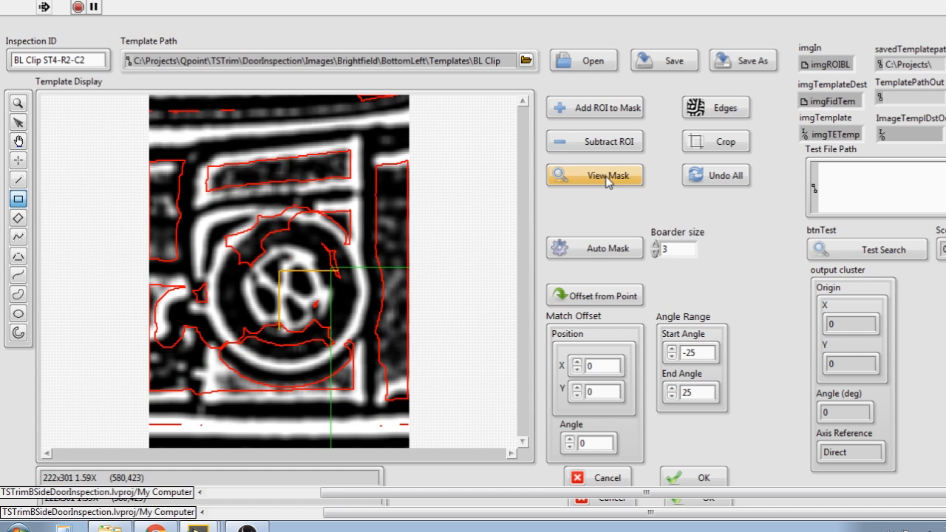
left_click(628, 178)
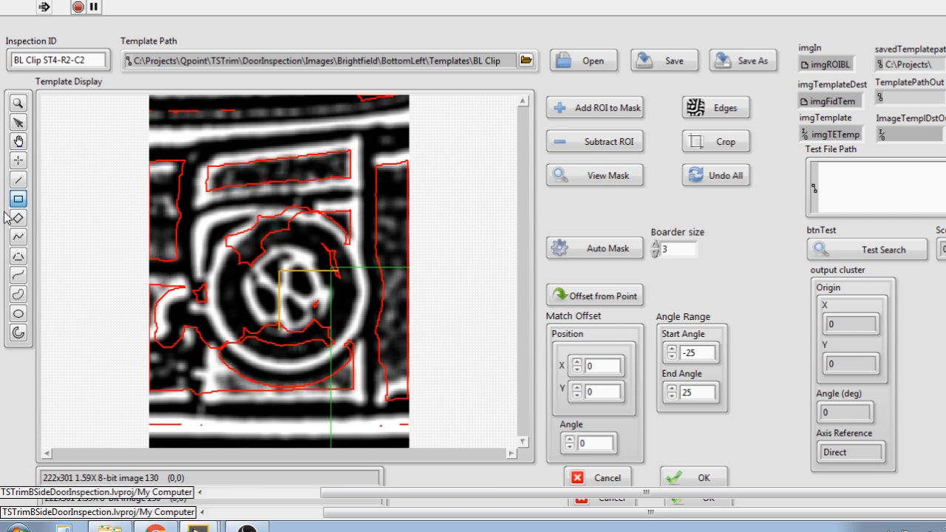
- Draw a circular region around the round clip, add it to the mask, and compare the mask view with the edge image
left_click(18, 314)
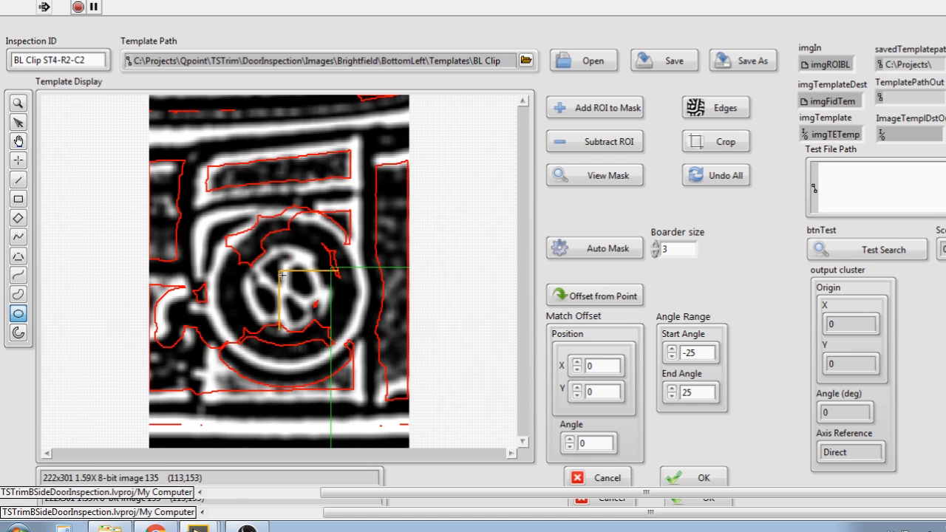
left_click_drag(279, 273, 374, 370)
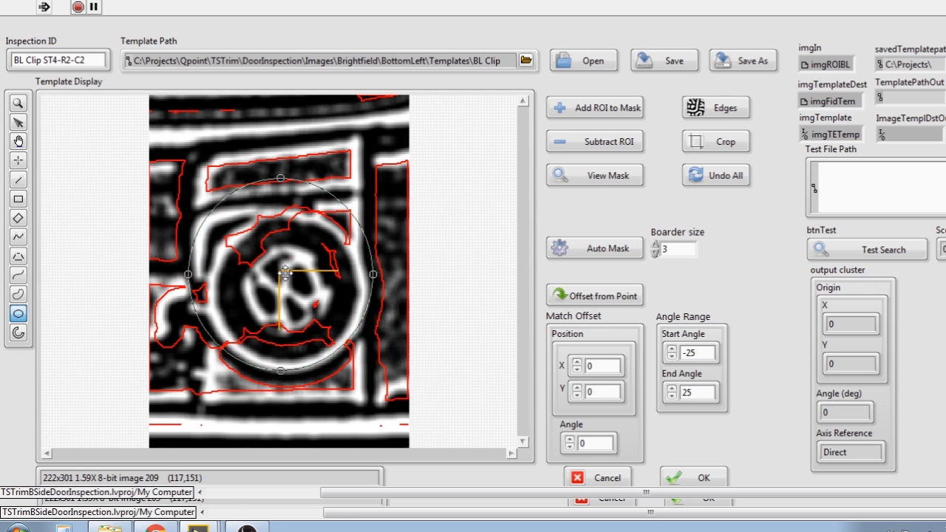
left_click_drag(281, 270, 287, 283)
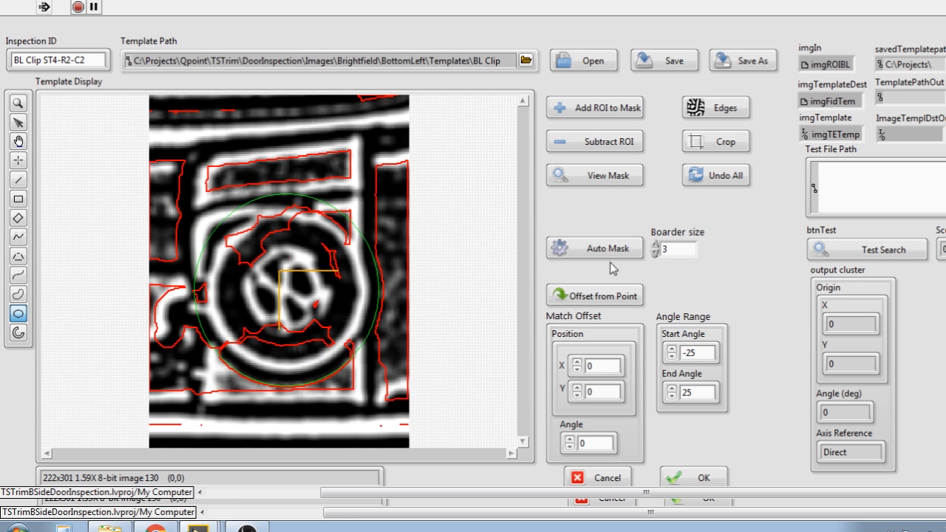
left_click(615, 109)
left_click(618, 180)
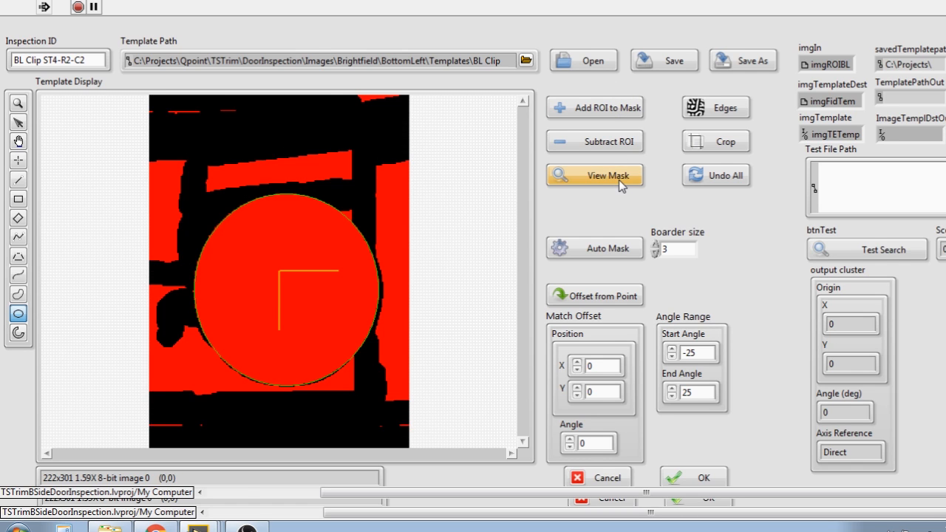
left_click(619, 179)
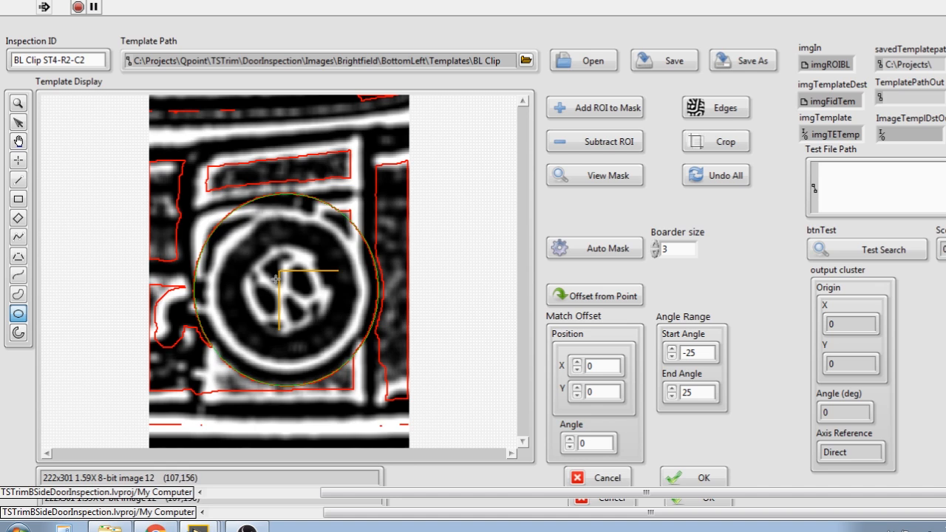
- Set the match offset to X -69, Y -48.5 from a point placed on the upper-left corner of the clip's housing
left_click(18, 159)
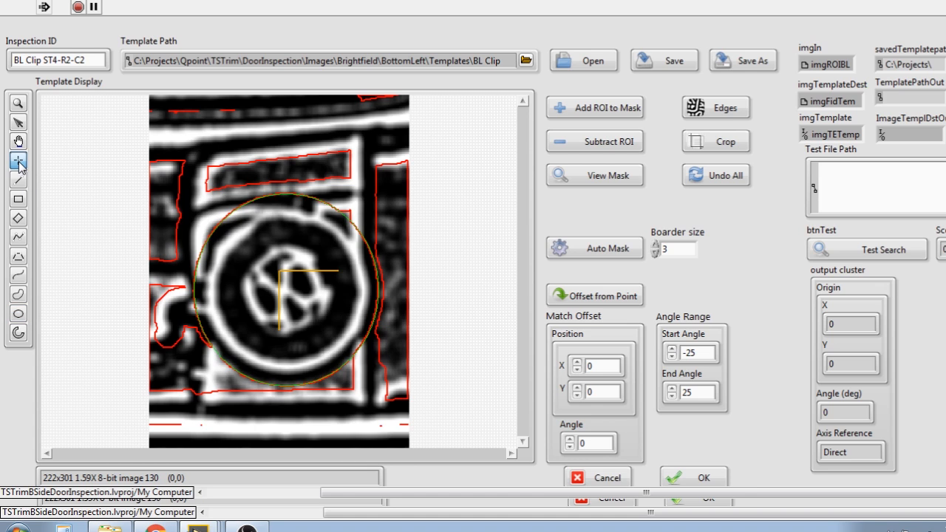
left_click(199, 215)
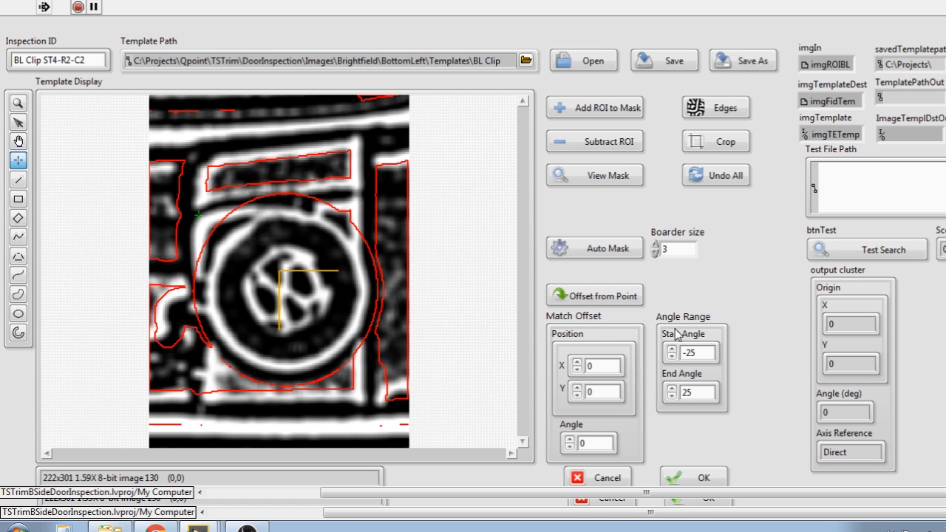
left_click(612, 295)
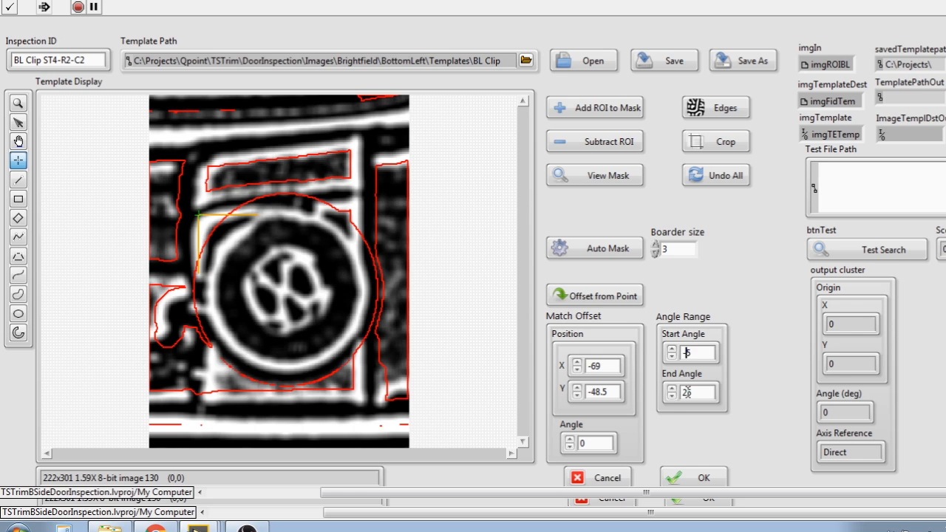
- Set the angle range from -5 to 5 and close the template editor without saving
left_click_drag(682, 392, 688, 392)
key("BackSpace")
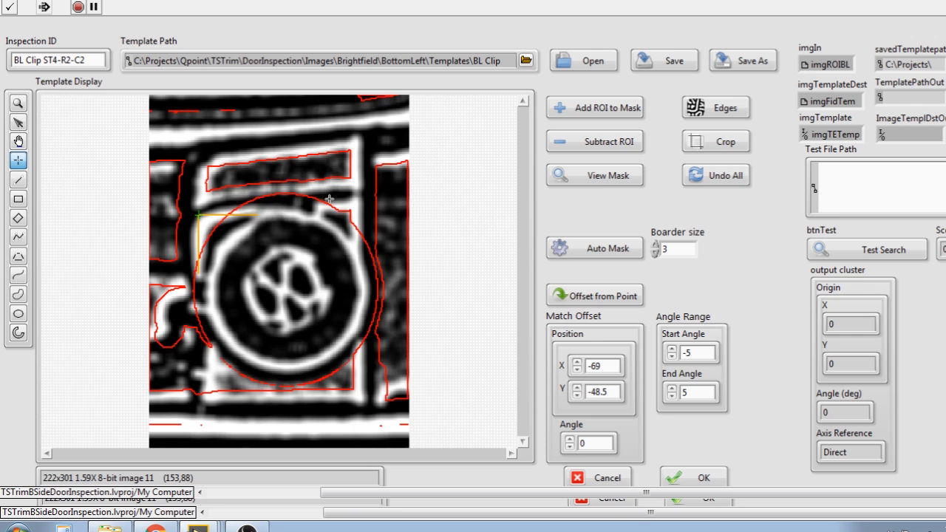
left_click(606, 478)
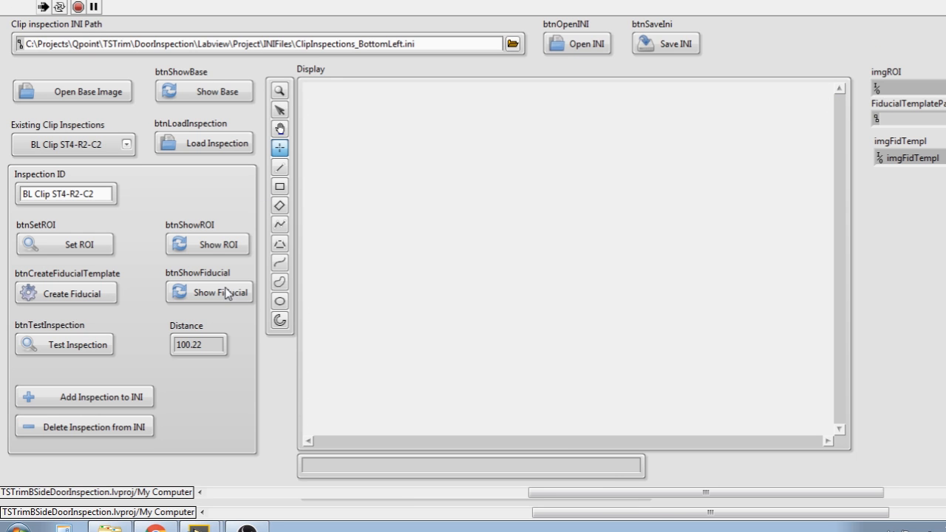
- Show the region image of BL Clip ST4-R2-C2, and load and test the BL Clip ST4-R2-C4 inspection
left_click(229, 250)
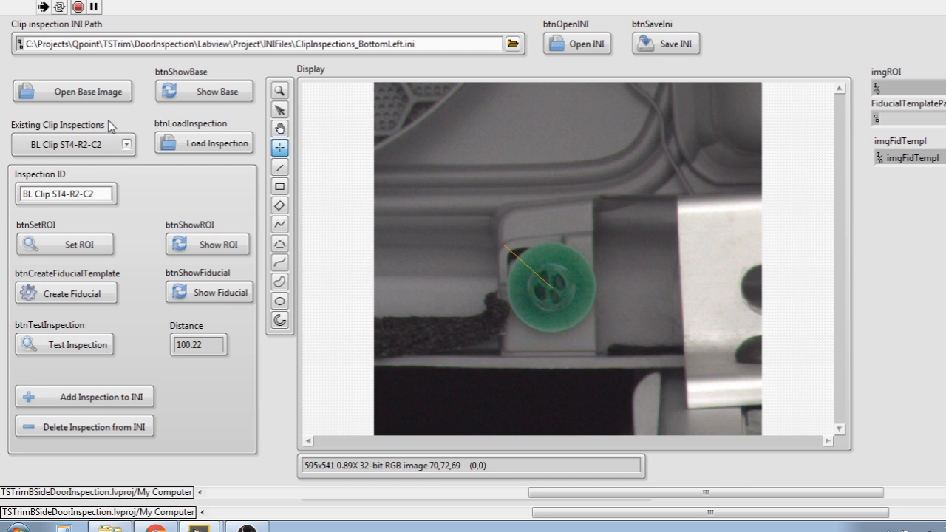
scroll(99, 144, "down", 2)
left_click(218, 144)
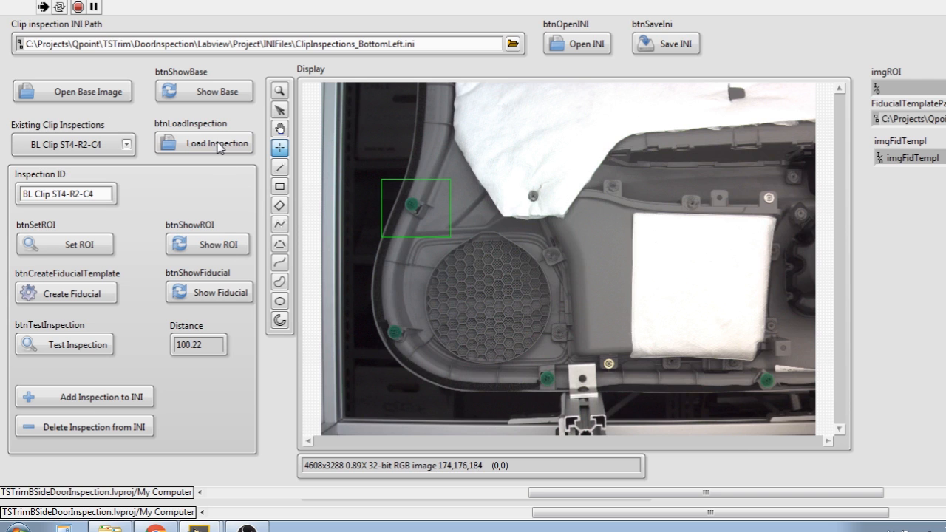
left_click(94, 345)
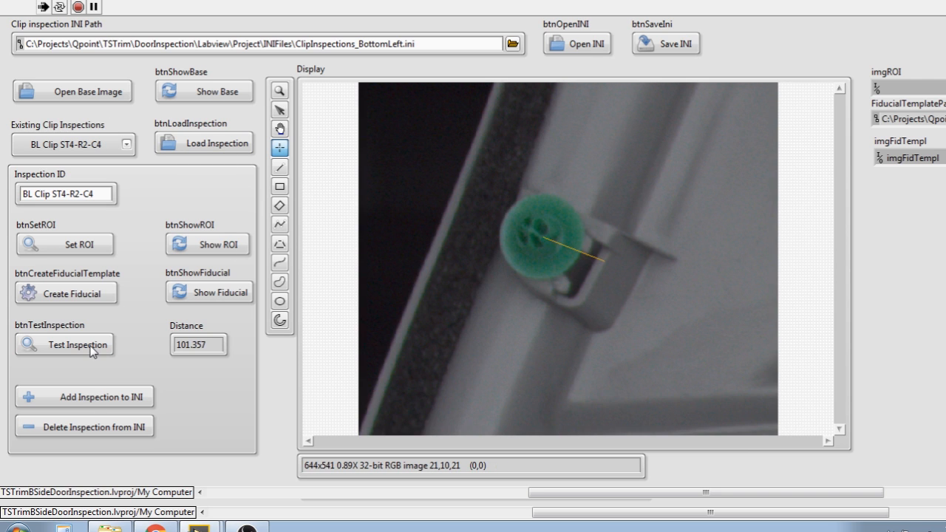
- Load the BL Clip ST4-R2-C3 inspection and test it on the current base image
scroll(101, 136, "up", 1)
left_click(197, 147)
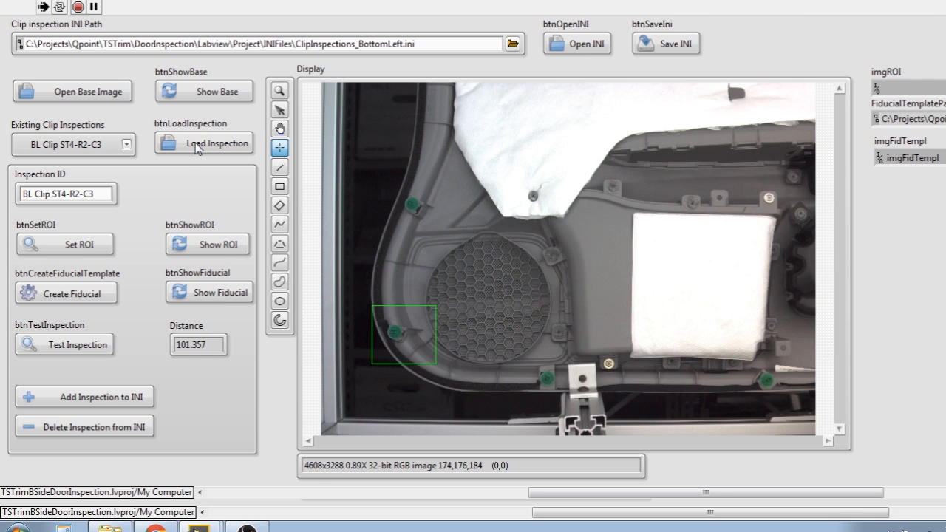
left_click(89, 351)
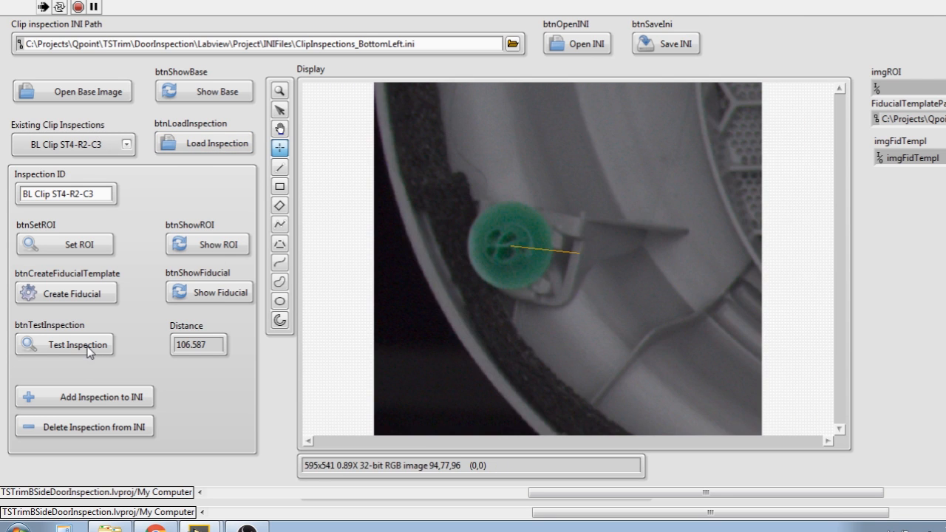
- Open ivory02.png from the BottomLeft folder as the base image and display it
left_click(104, 91)
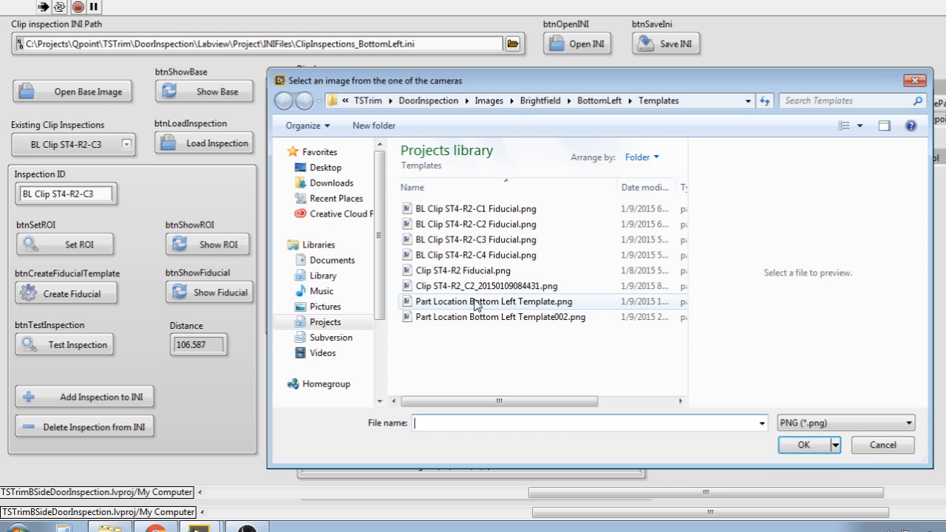
left_click(589, 101)
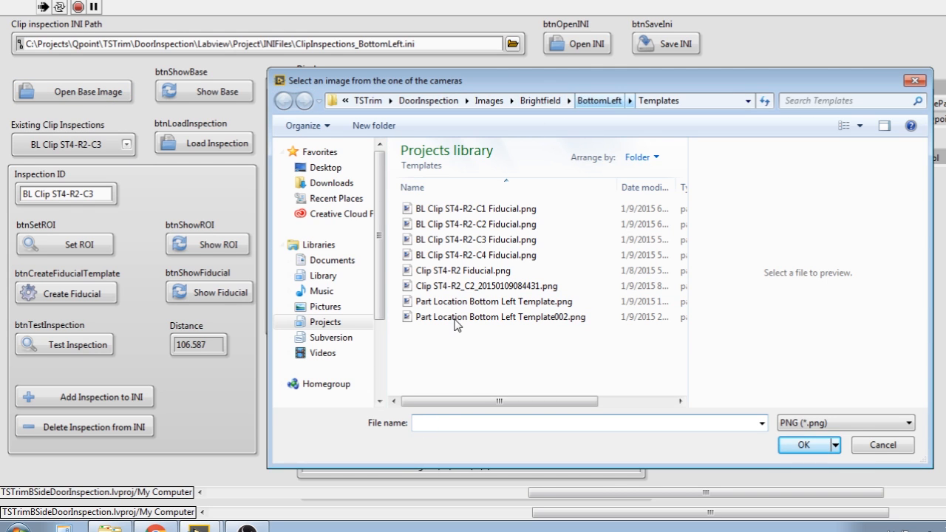
left_click(432, 302)
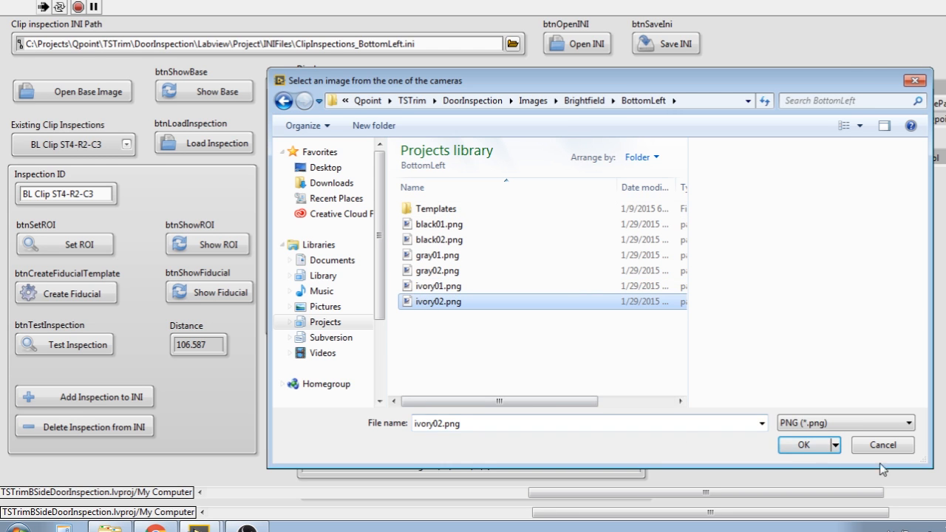
left_click(804, 445)
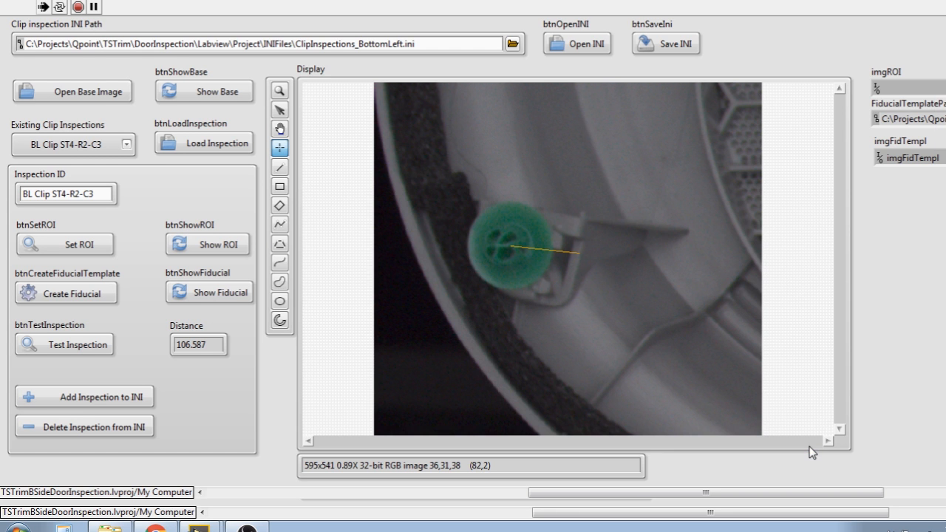
left_click(189, 91)
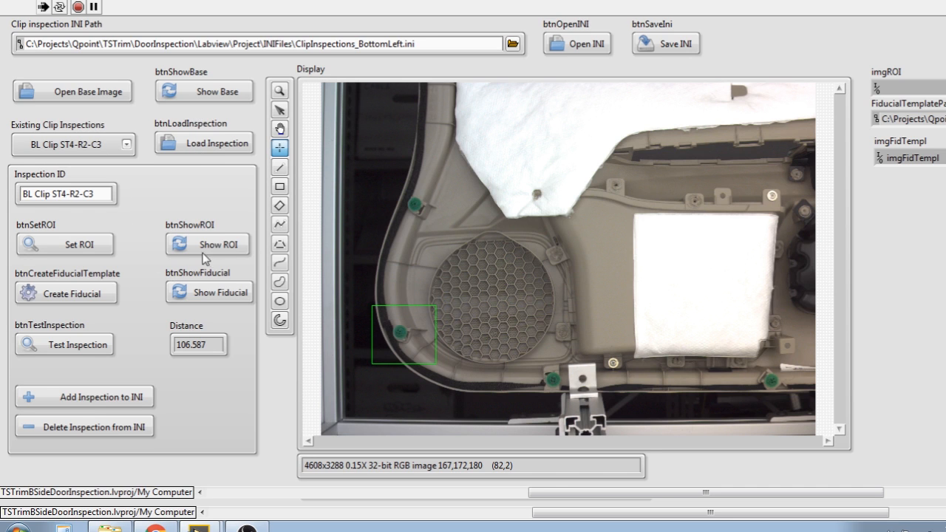
- Test the BL Clip ST4-R2-C3 inspection on the ivory02 image, and load and test BL Clip ST4-R2-C1
left_click(77, 347)
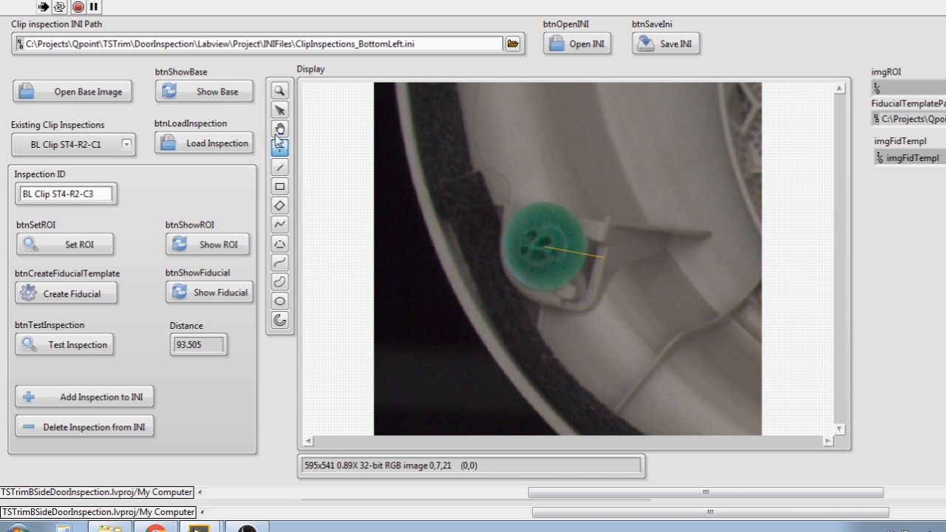
left_click(214, 145)
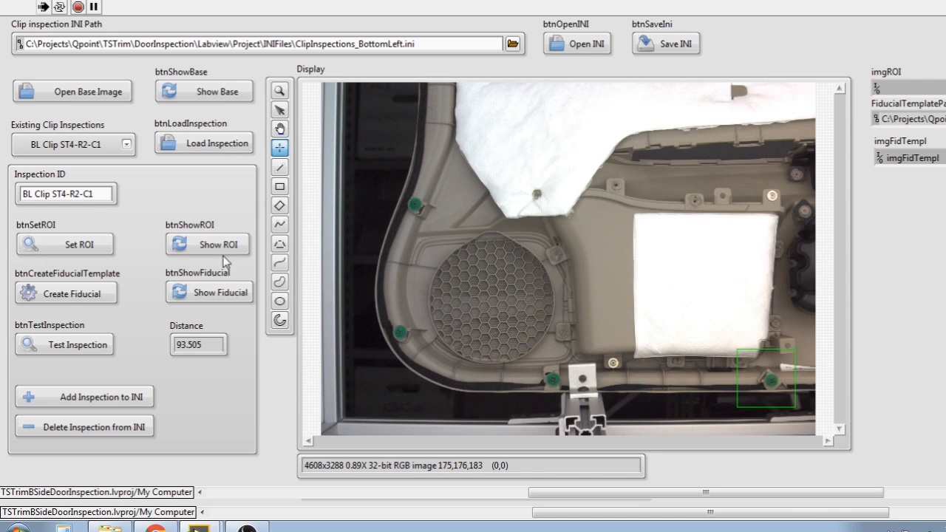
left_click(80, 352)
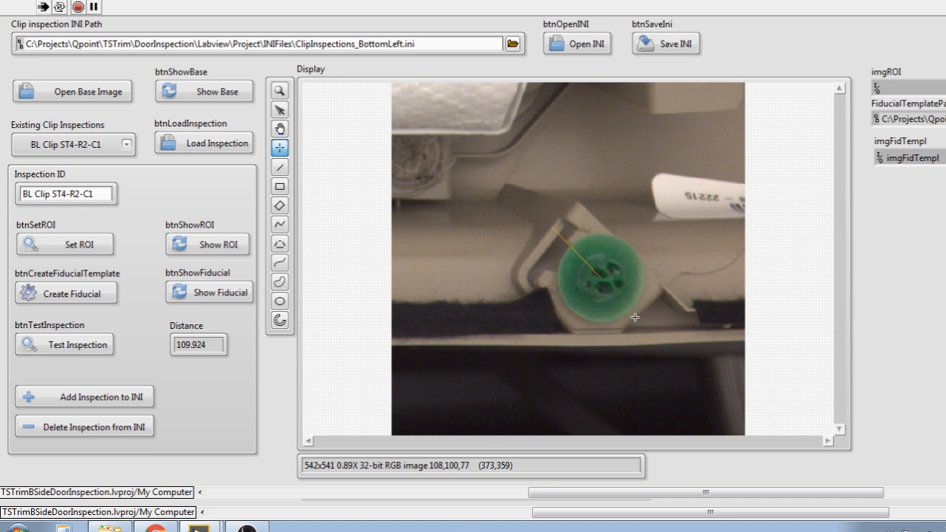